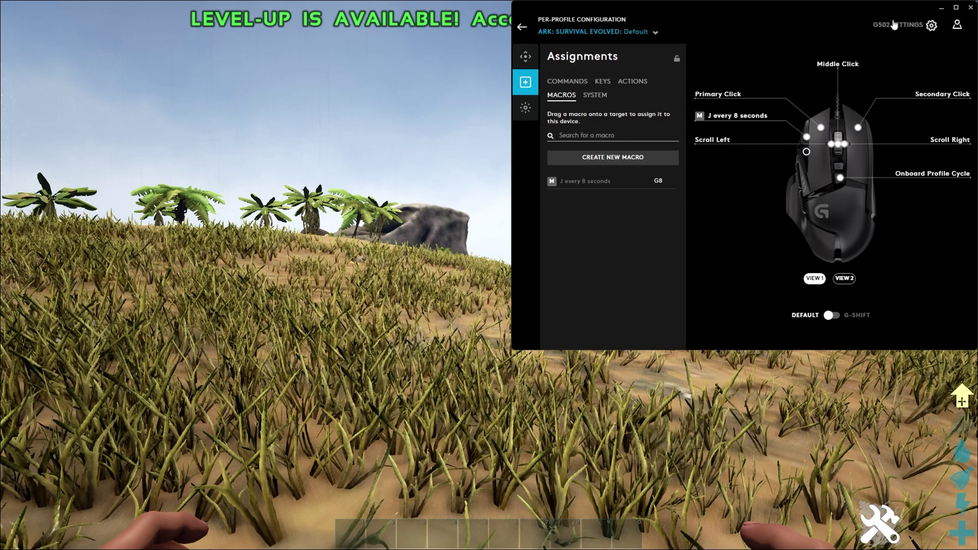
- Return to the device overview and search the profile list for "ark", leaving the current profile selected
click(522, 29)
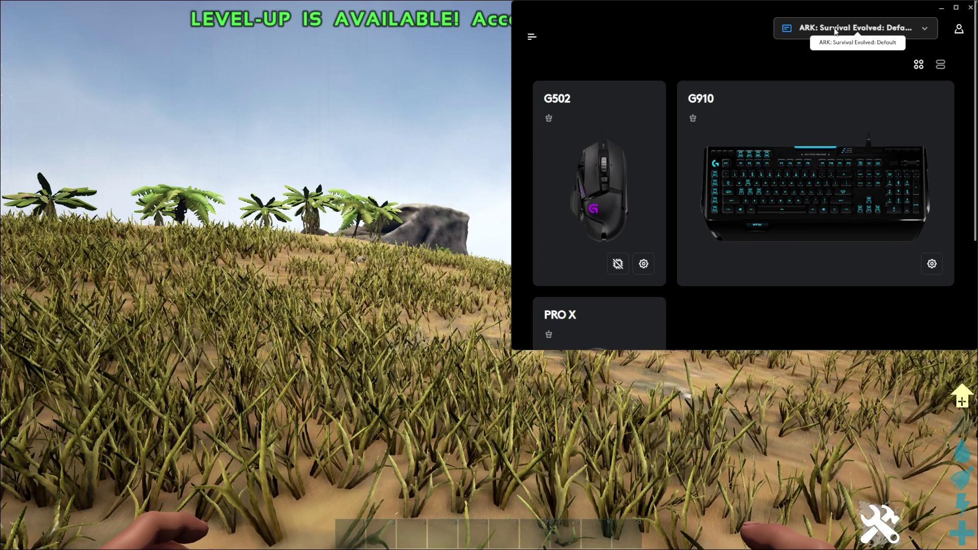
click(841, 30)
click(843, 56)
text(ark)
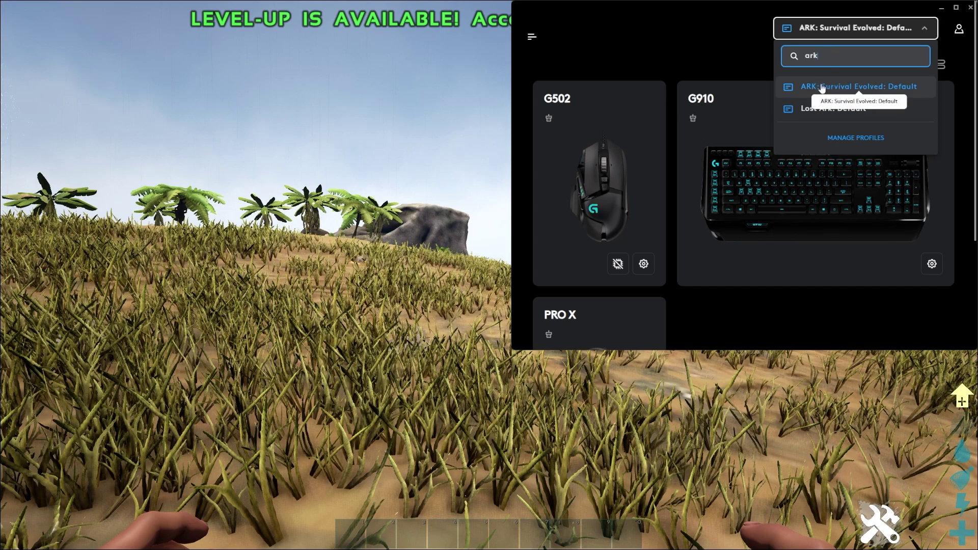
click(648, 51)
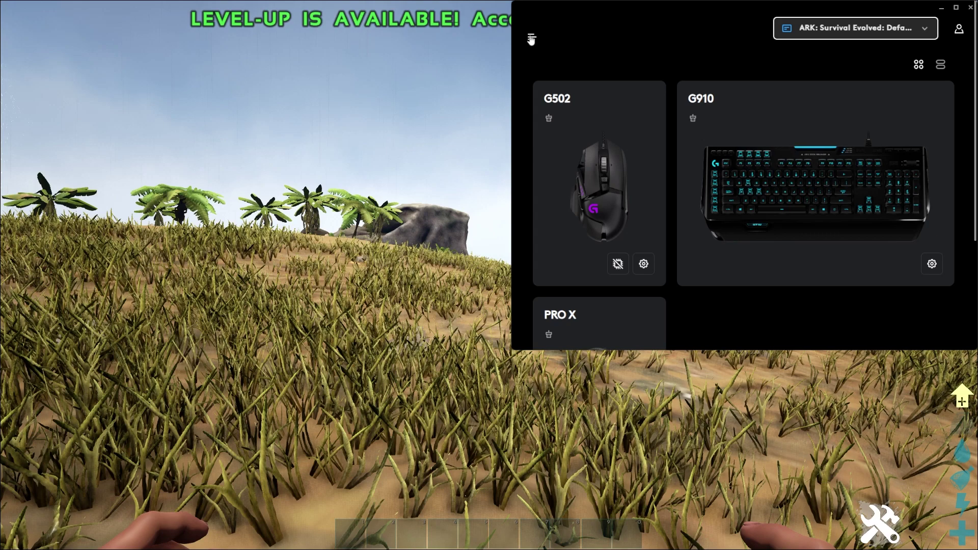
- Scan for installed games in Games & Applications and return to the device overview
click(532, 39)
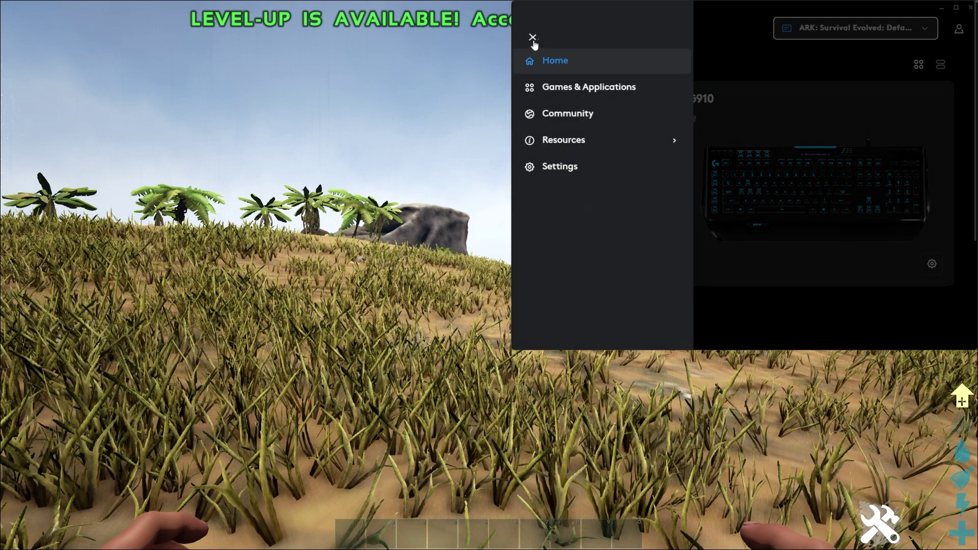
click(574, 91)
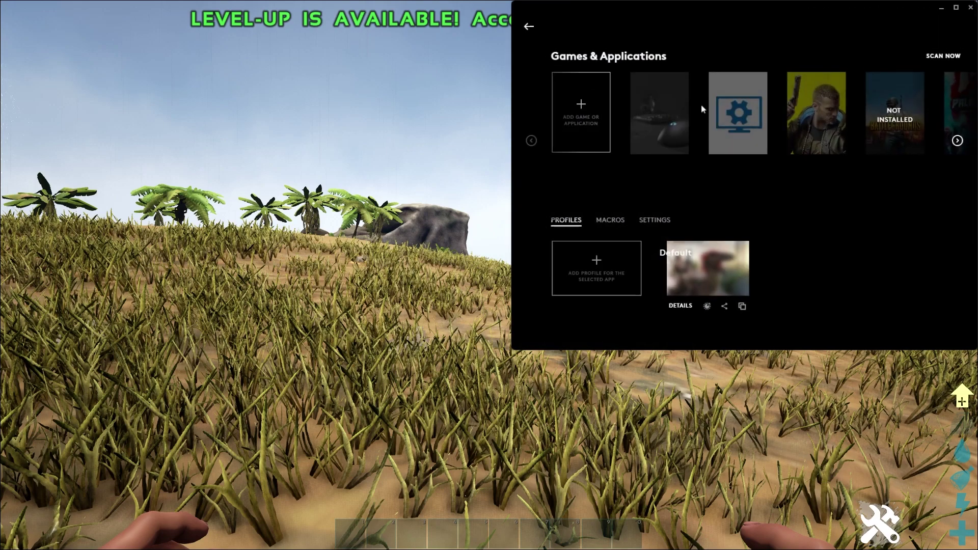
click(942, 57)
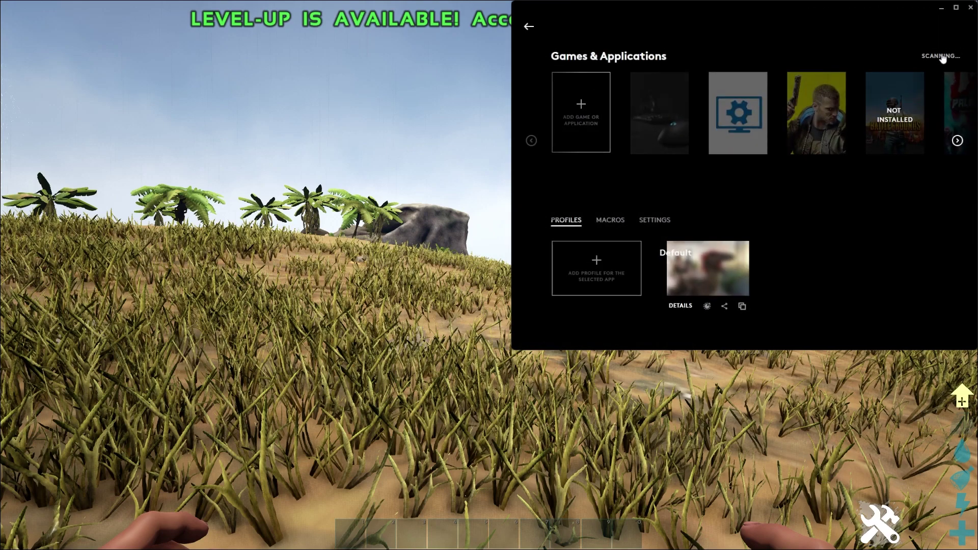
click(528, 26)
- Search the profiles for "ark" and activate the ARK: Survival Evolved: Default profile
click(856, 28)
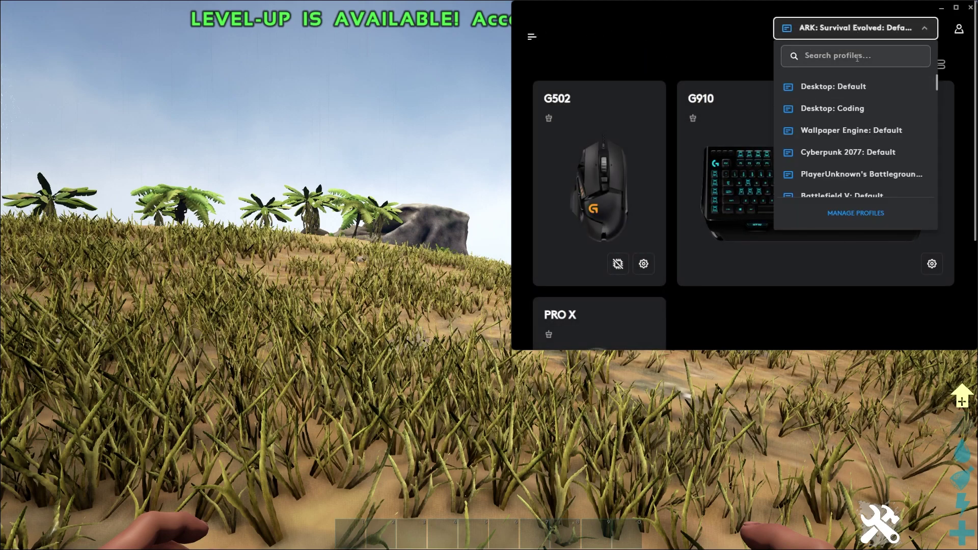
text(ark)
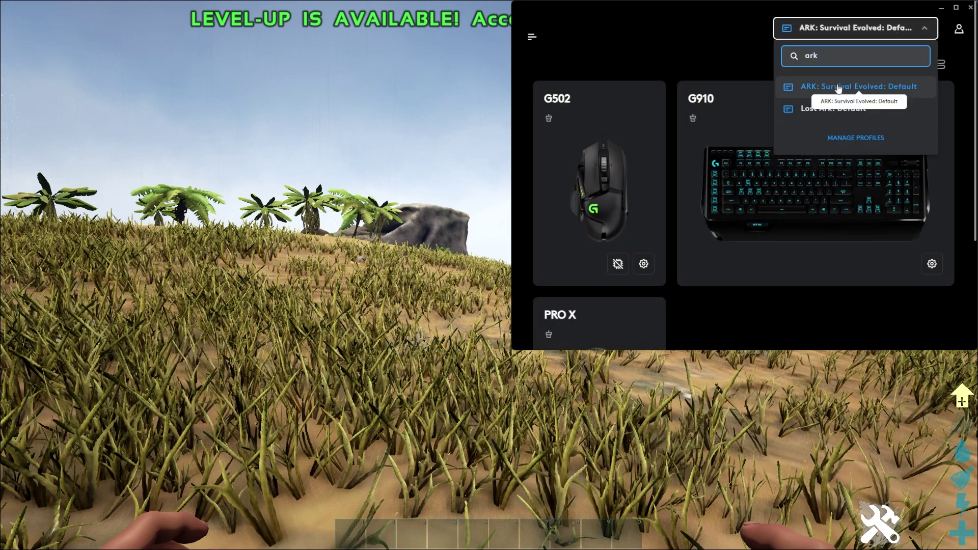
click(839, 90)
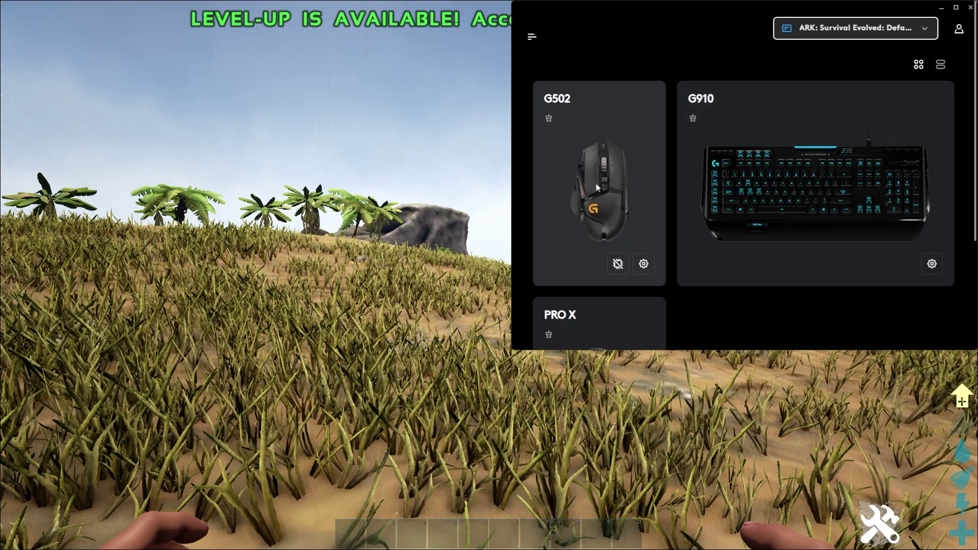
- Open the G502 mouse's configuration and look through its Sensitivity (DPI), Assignments and LIGHTSYNC pages
click(598, 191)
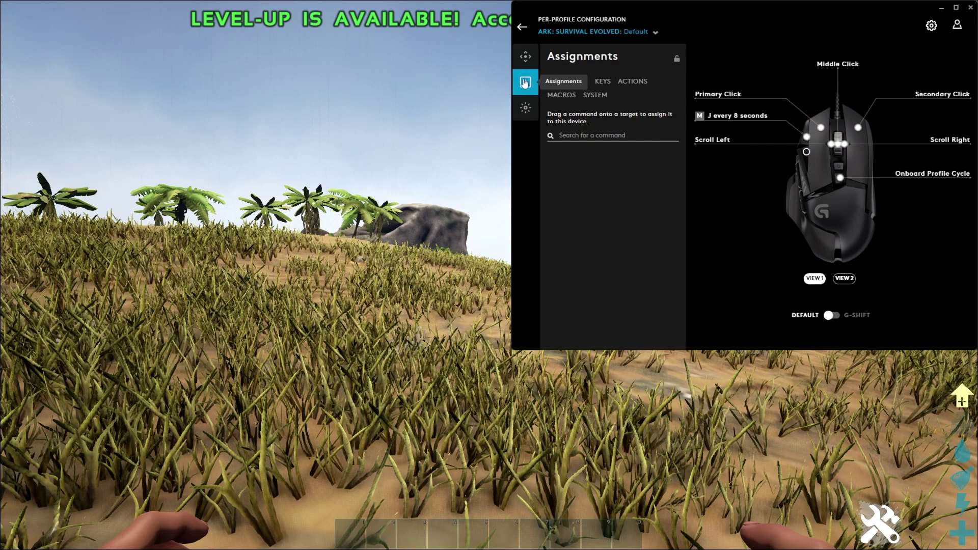
click(525, 55)
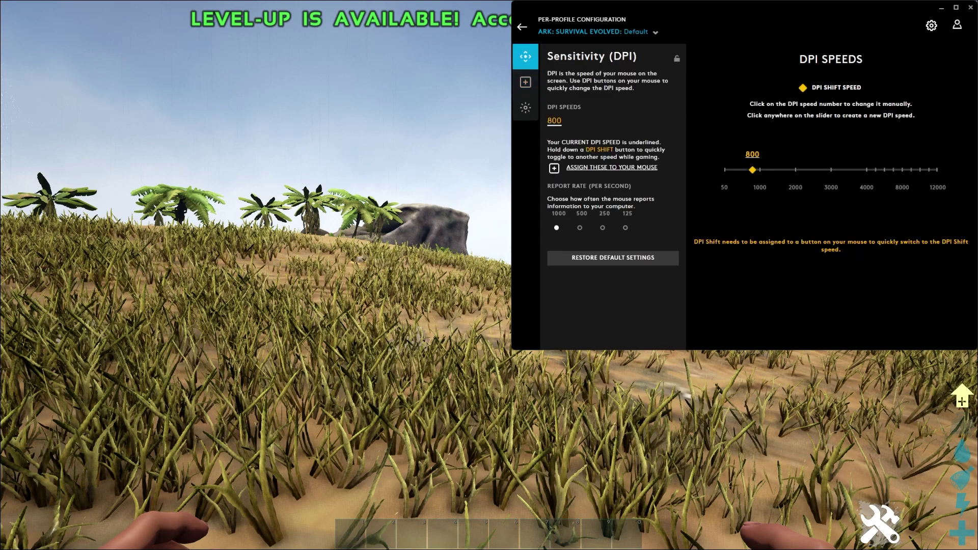
click(525, 82)
click(525, 108)
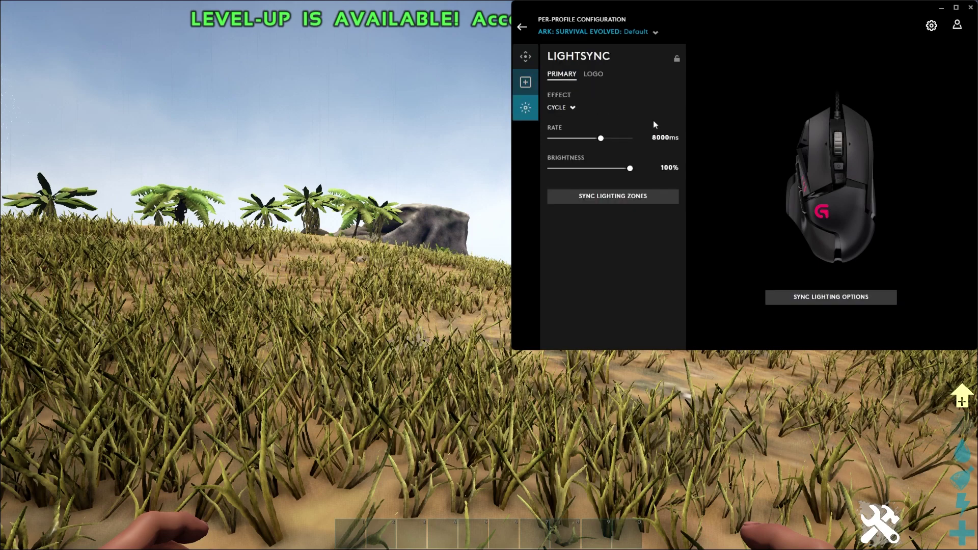
- Examine the G502's button assignments in both mouse views, ending on the side buttons in View 2
click(527, 83)
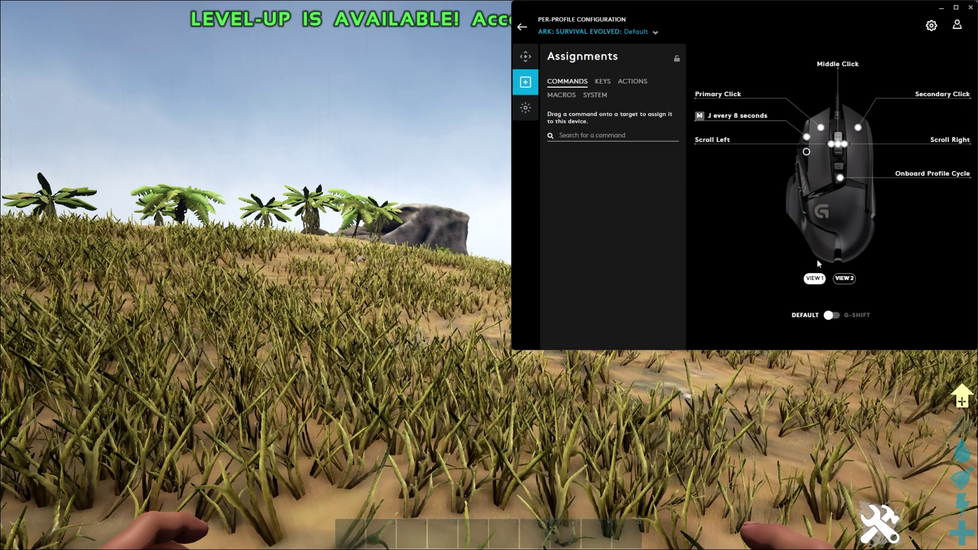
click(844, 278)
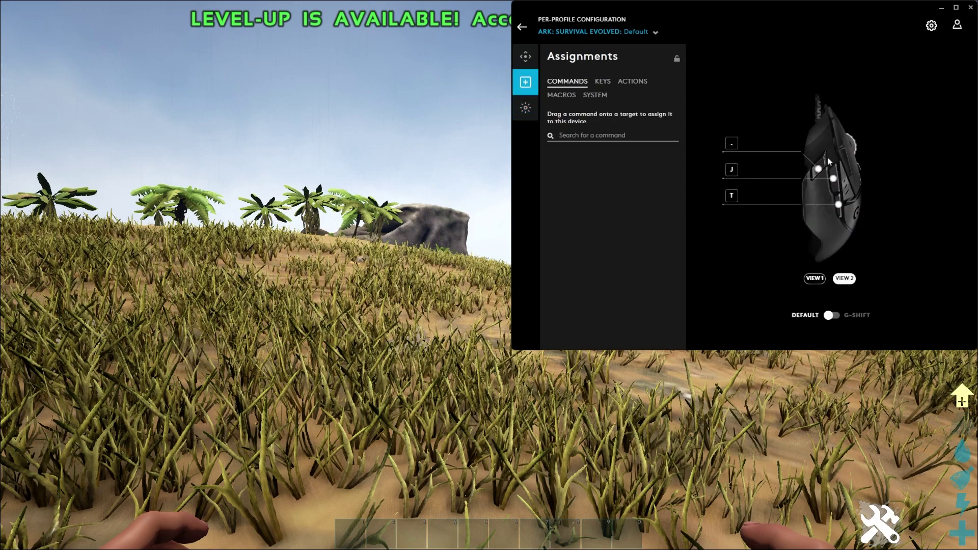
click(815, 278)
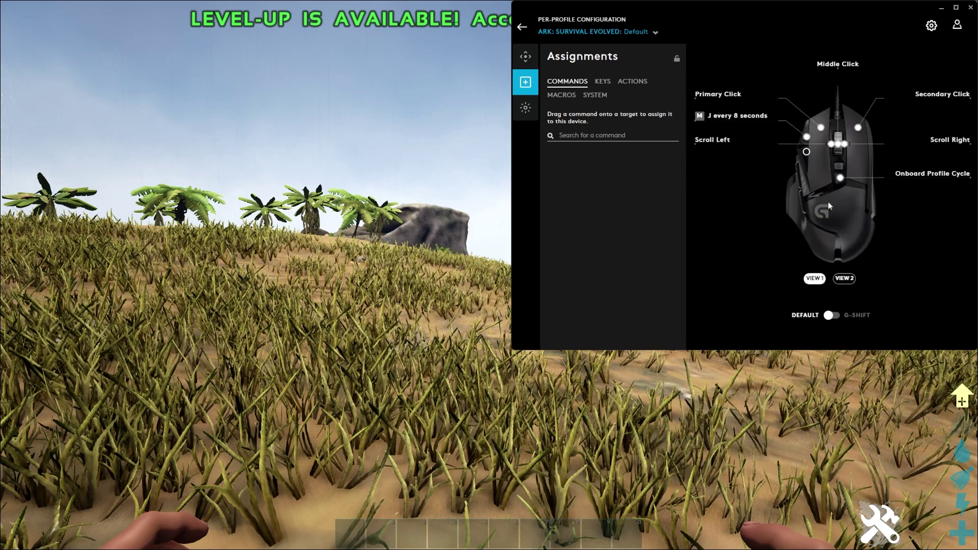
click(844, 278)
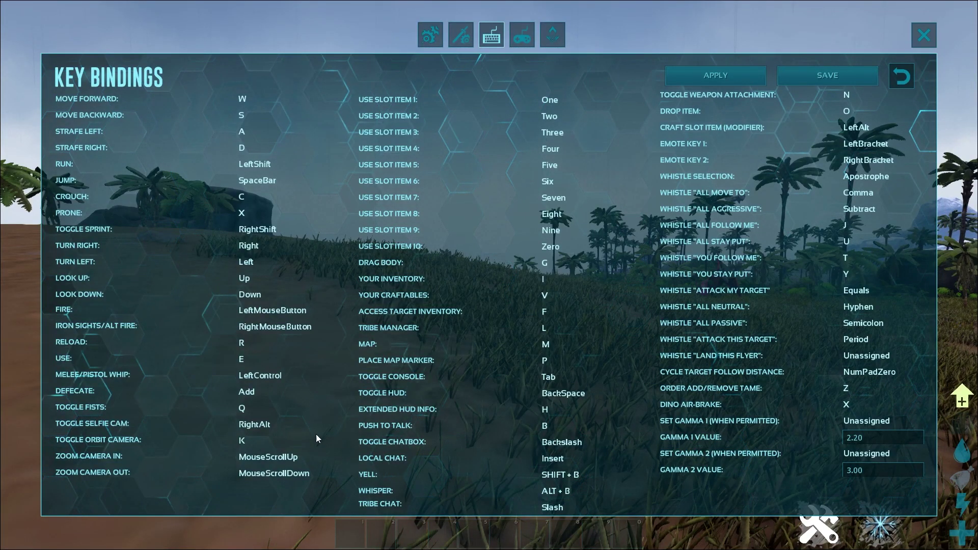
- In ARK, reopen the options from the pause menu and examine the key bindings and game controller layout, ending on the key bindings
click(926, 40)
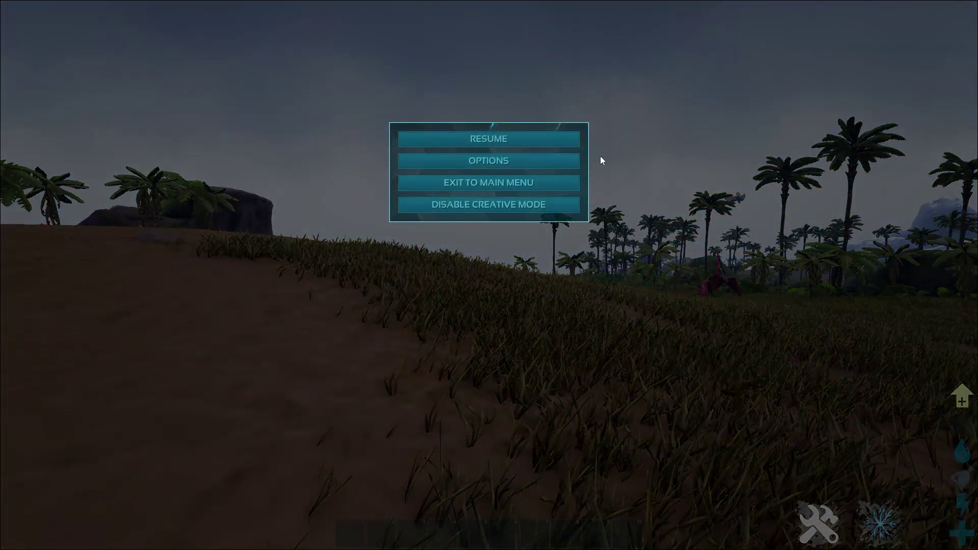
click(527, 162)
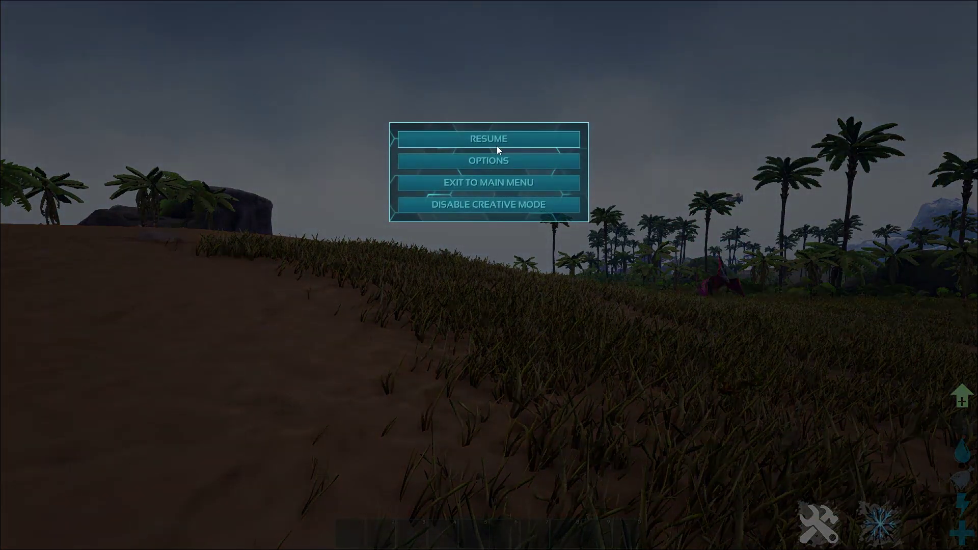
click(497, 161)
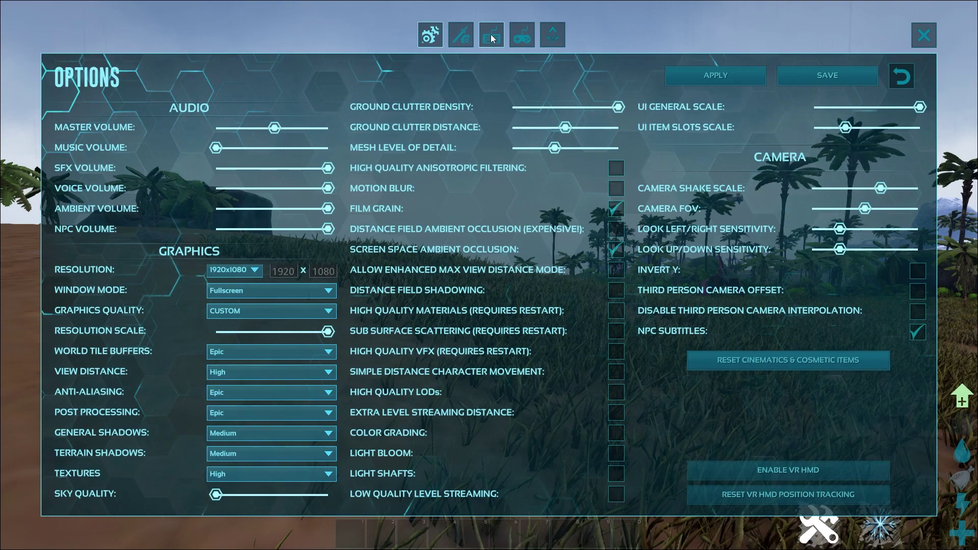
click(493, 38)
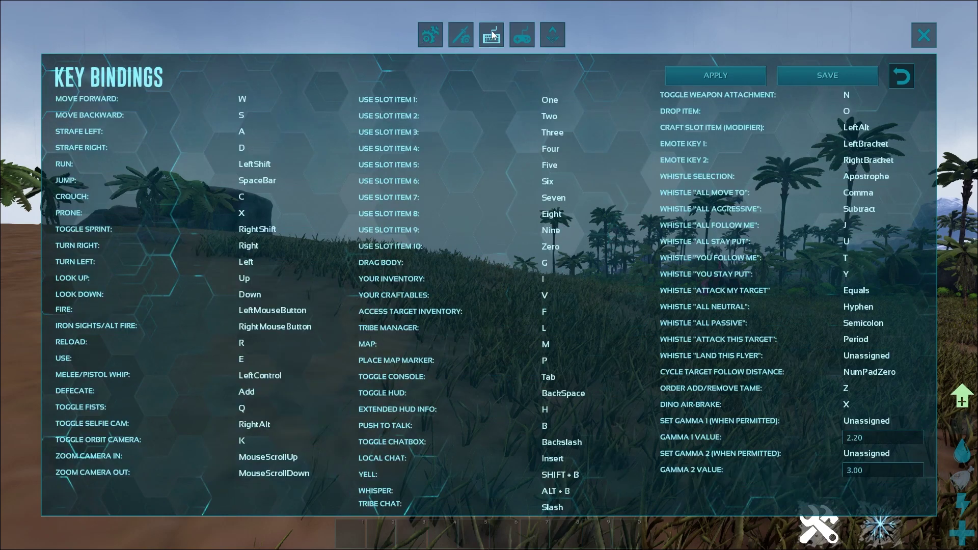
click(520, 40)
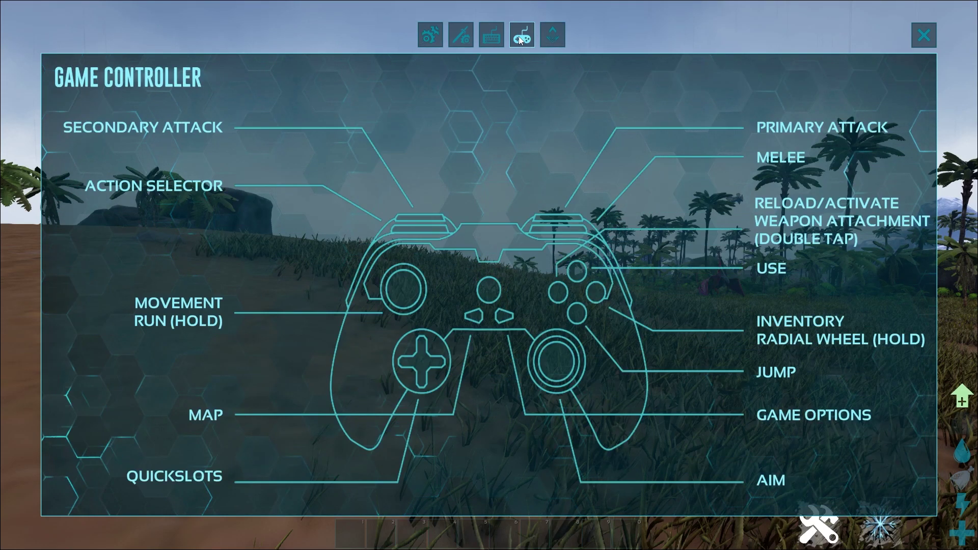
click(490, 36)
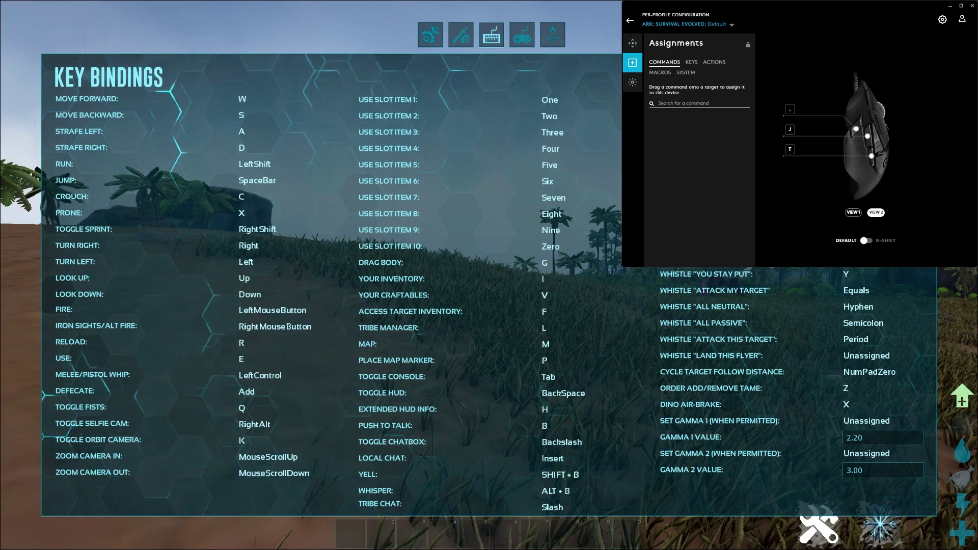
- Close the key bindings, resume the game and move forward
key(Escape)
click(537, 140)
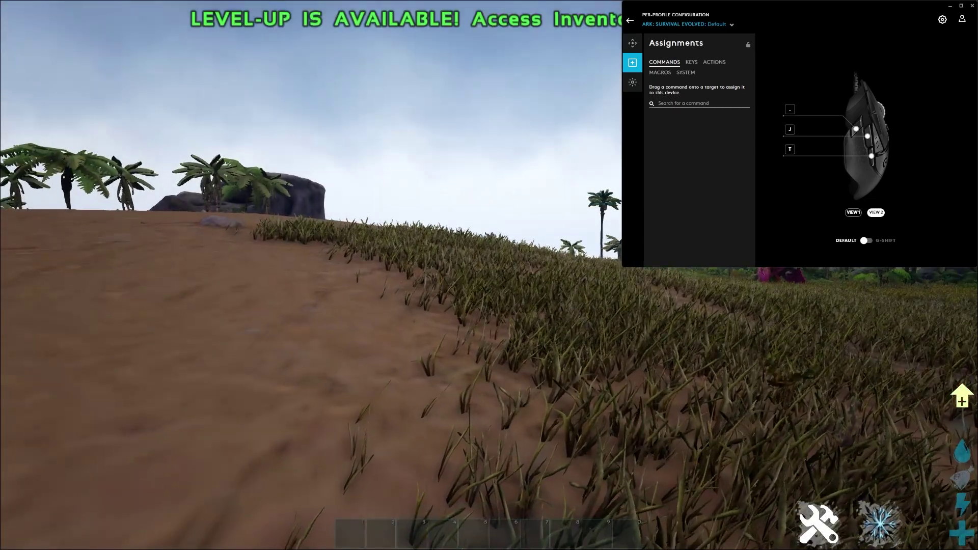
key(w)
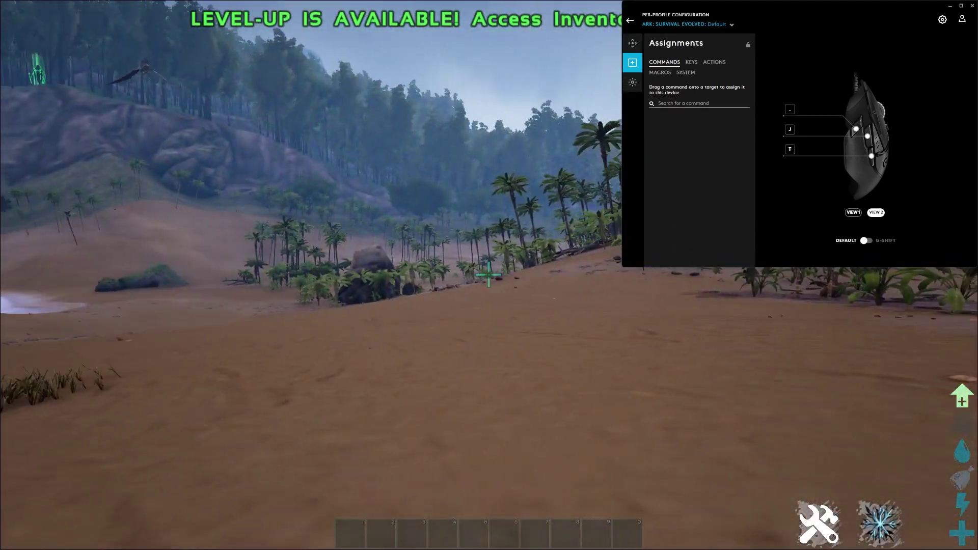
- Whistle the Rex to follow, and order it to stop with Whistle Stop (One) from the whistle wheel
key(apostrophe)
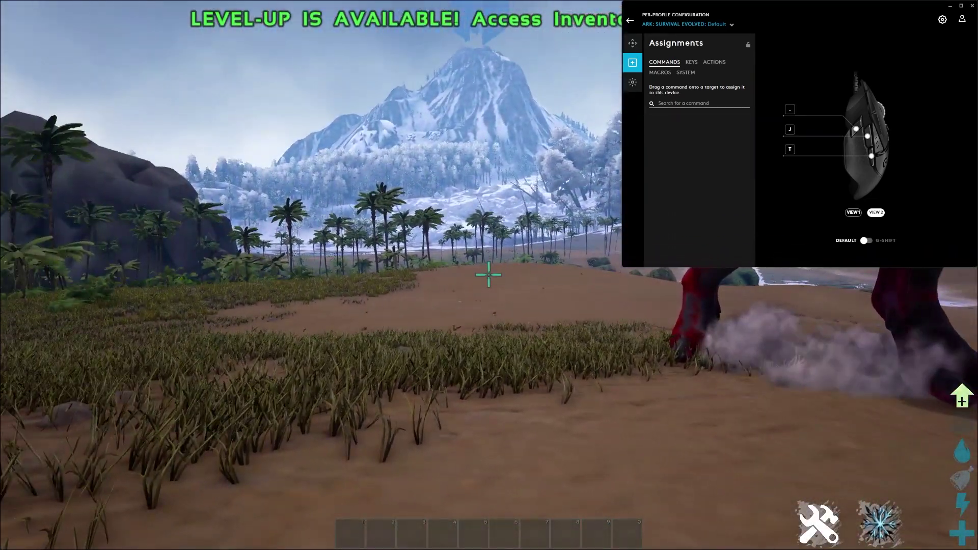
key(t)
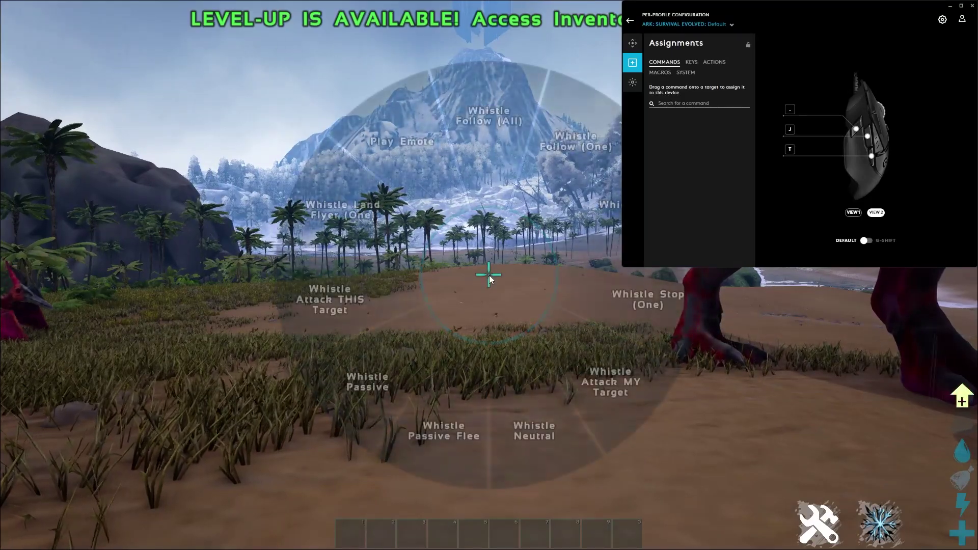
key(t)
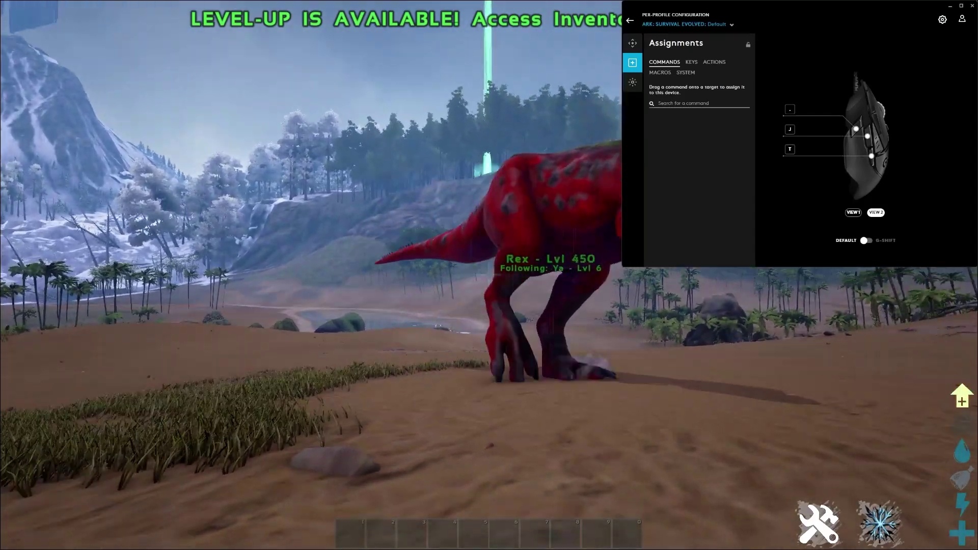
key(s)
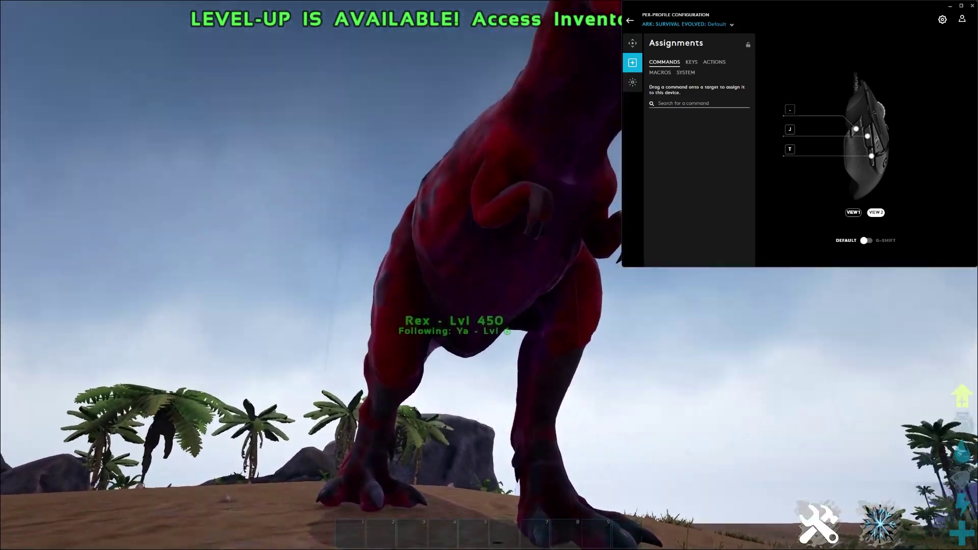
key(apostrophe)
click(648, 283)
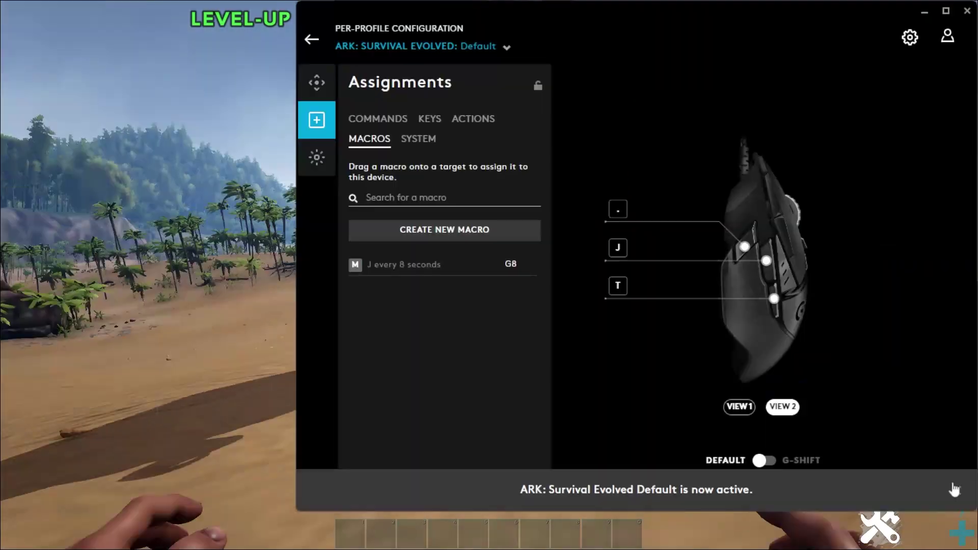
- Switch to the G502 assignments in Logitech G HUB and compare the macros and keys lists, ending on Keys with the side buttons in View 2
click(954, 491)
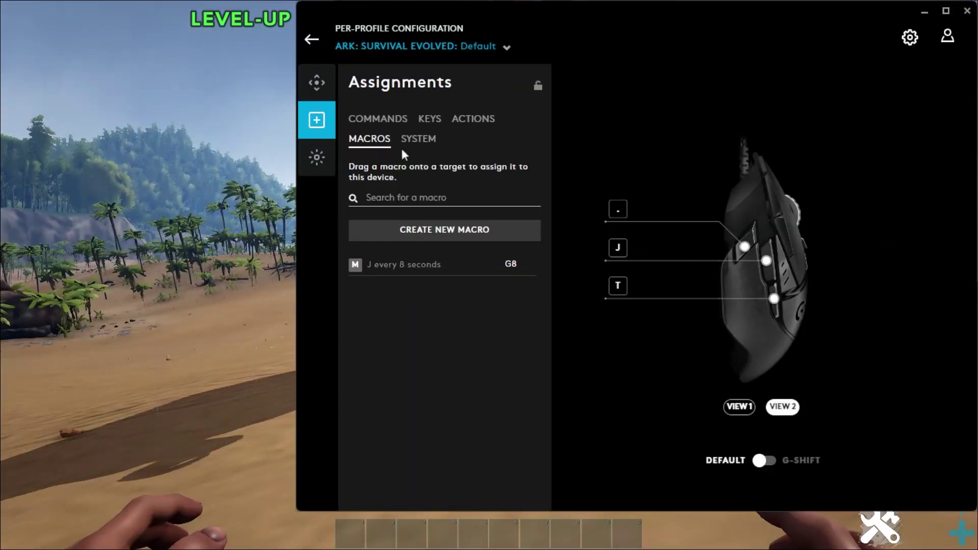
click(431, 122)
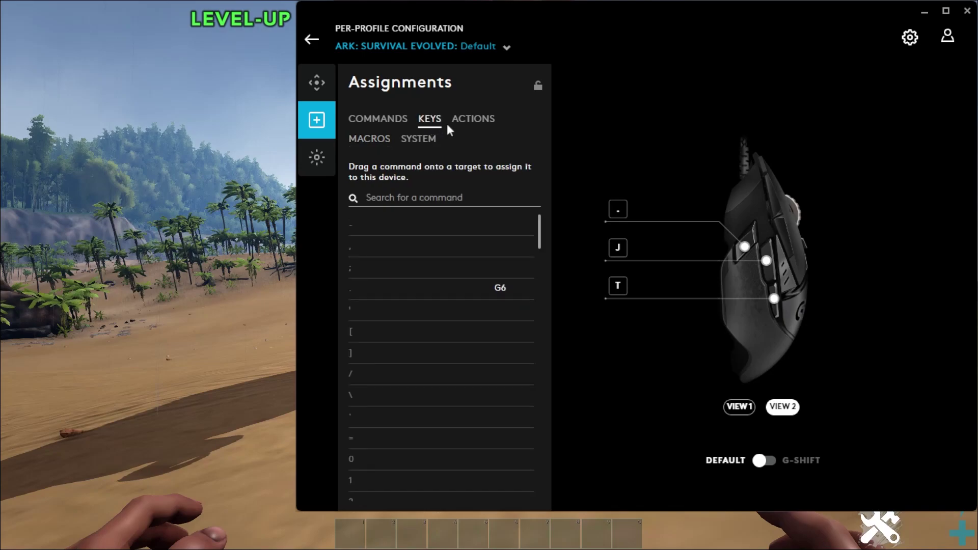
click(371, 141)
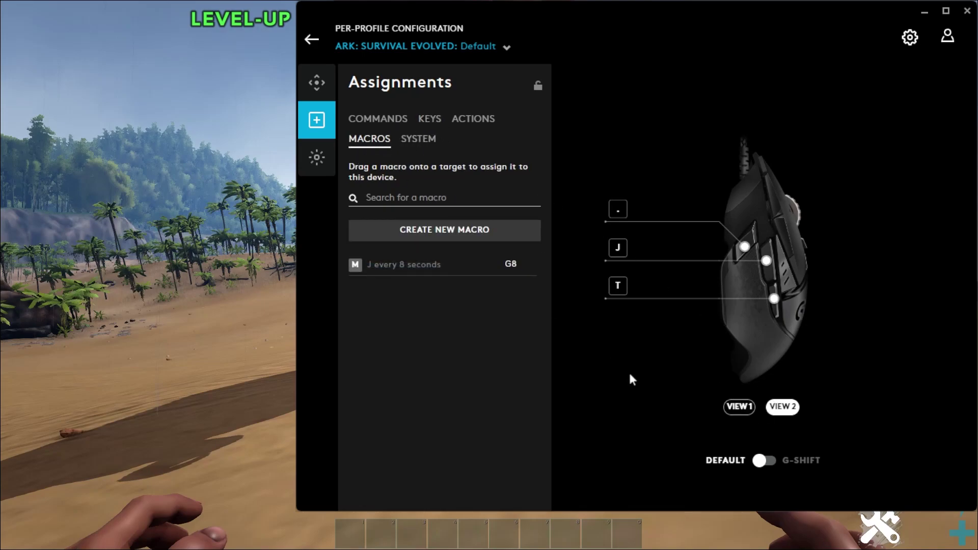
click(432, 123)
click(740, 408)
click(783, 406)
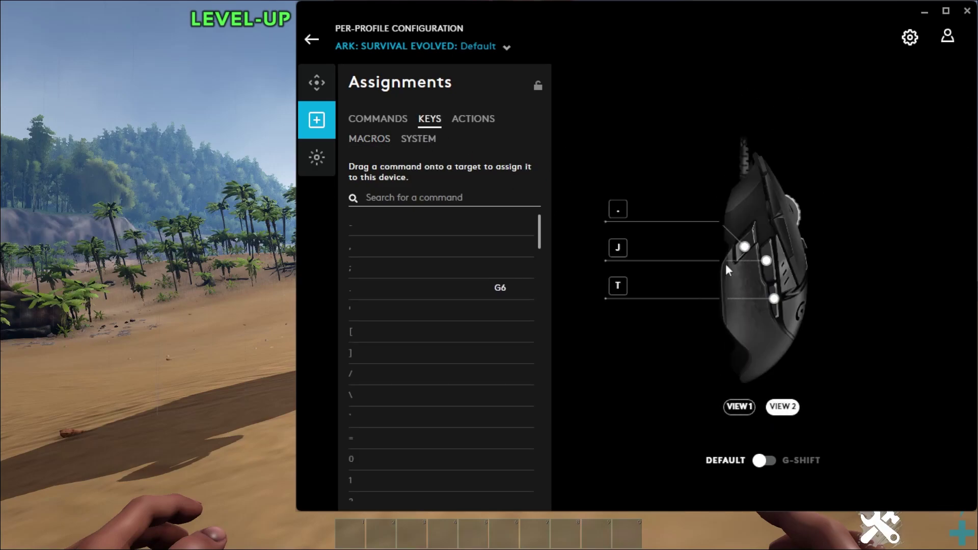
- Find the T key among the assignable keys and assign it to the G5 side button
click(429, 199)
text(T)
drag(356, 224, 767, 261)
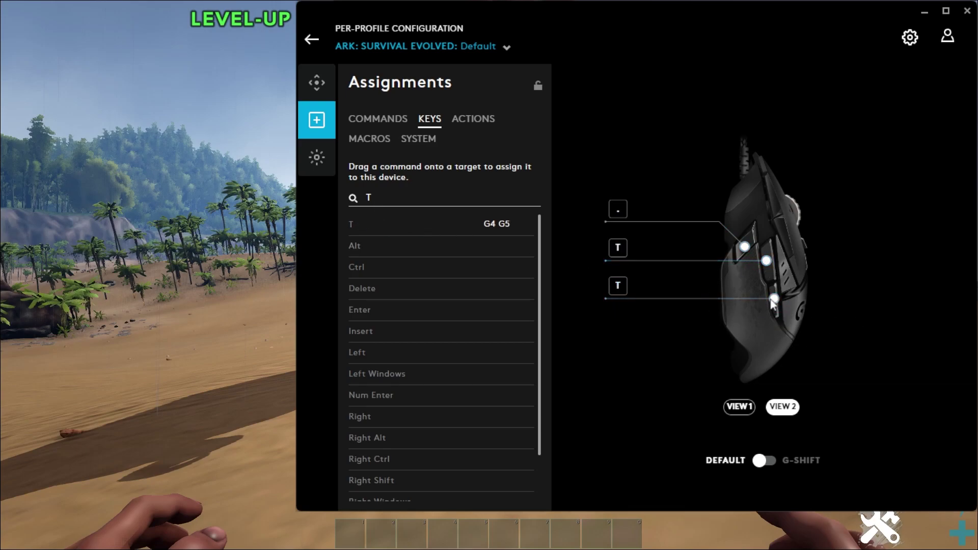
- Find the J key and assign it to the G5 side button, and show the mouse's top buttons in View 1
drag(417, 199, 323, 195)
text(j)
drag(361, 222, 767, 261)
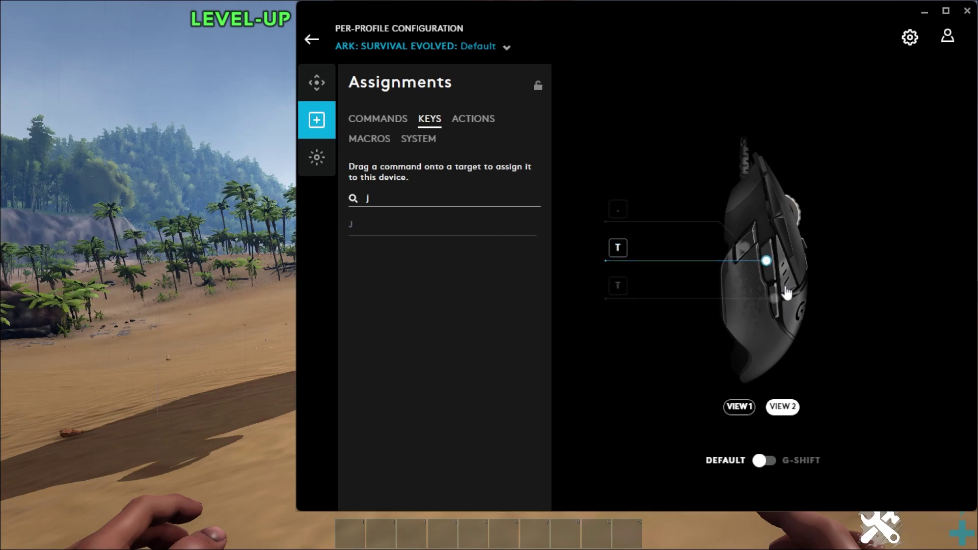
click(746, 412)
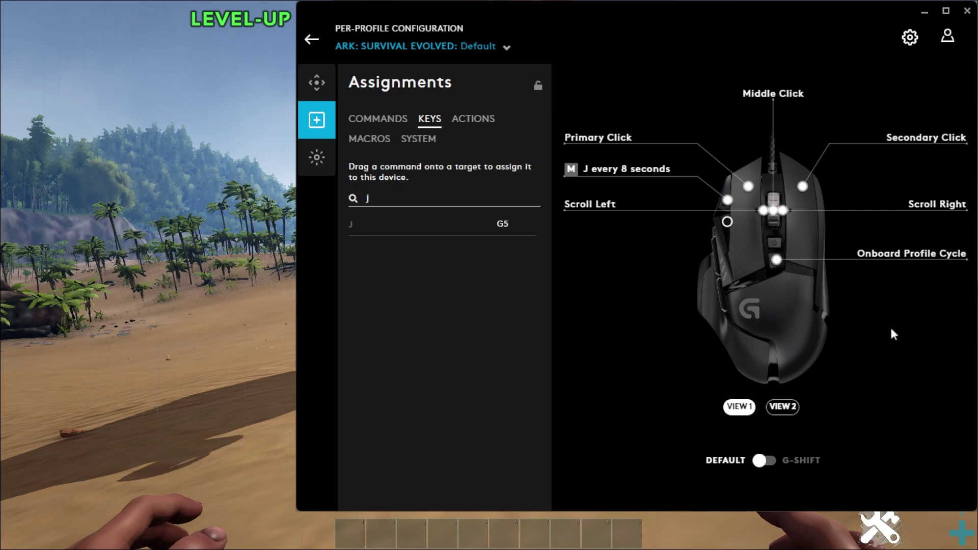
- Check the side buttons in View 2 and the top buttons in View 1, and look up the J every 8 seconds macro
click(783, 406)
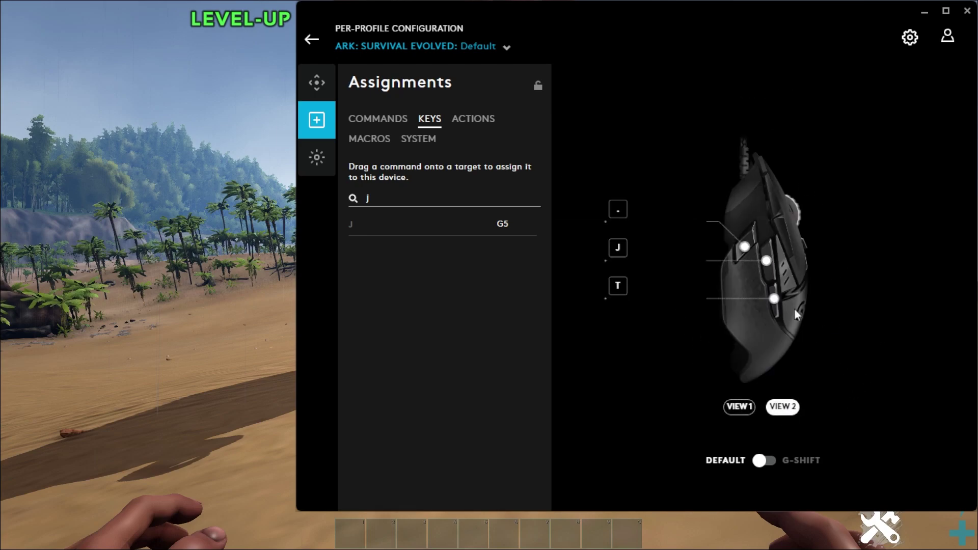
click(741, 407)
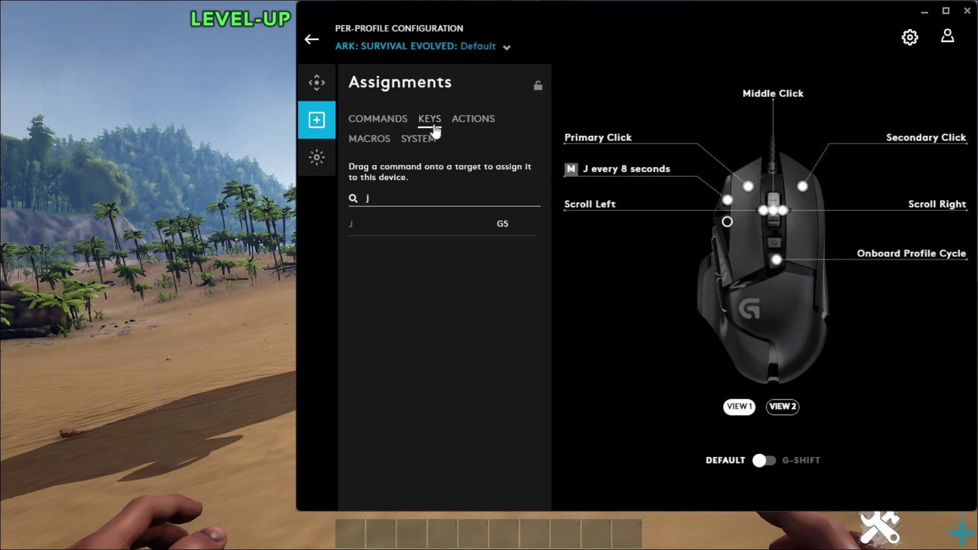
click(368, 140)
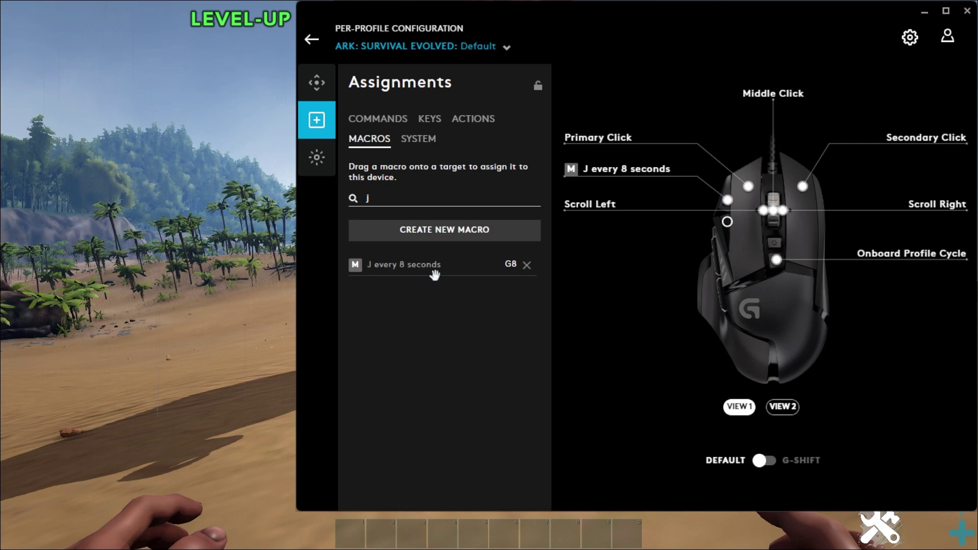
mouse_move(422, 272)
mouse_move(377, 265)
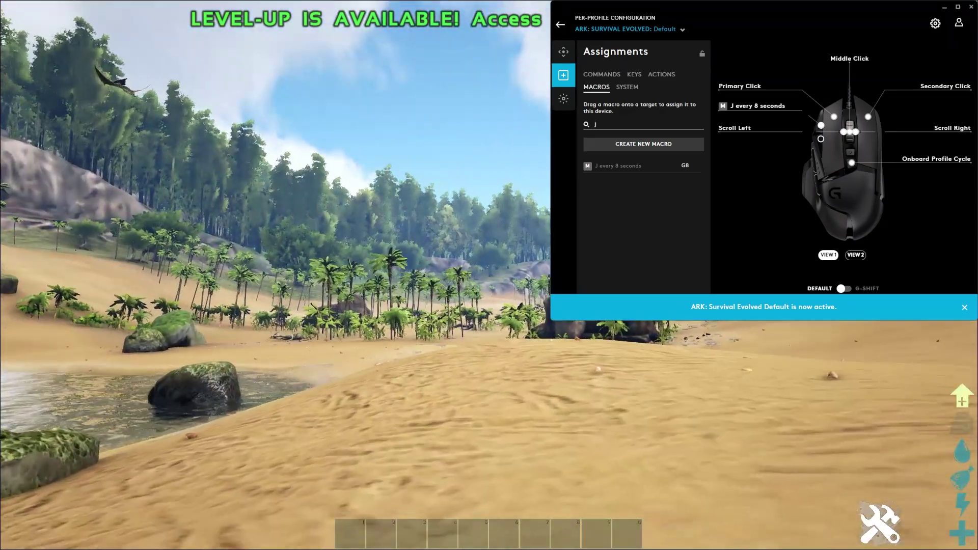
- Switch to ARK, run up the sandy beach into the grass, and bring up the whistle wheel on the following Rex
key(w)
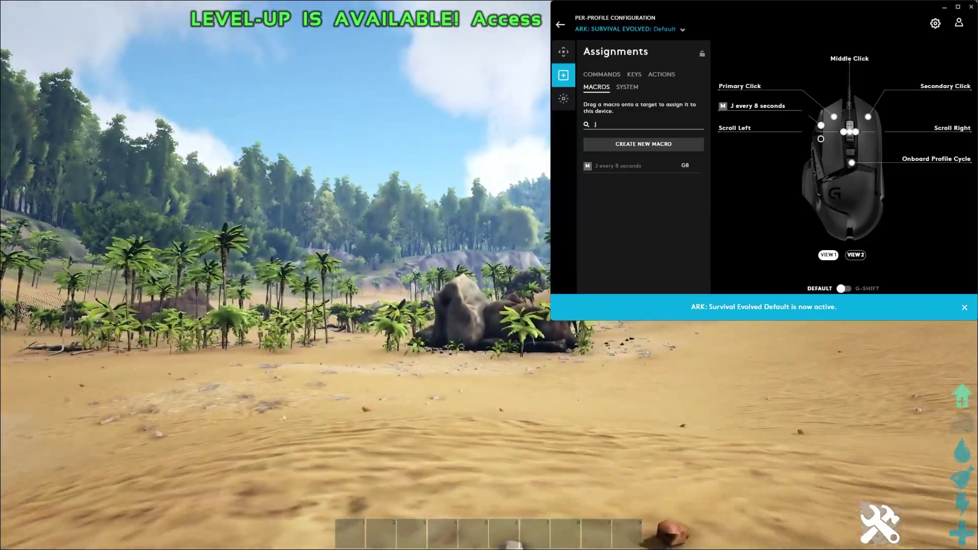
key(w)
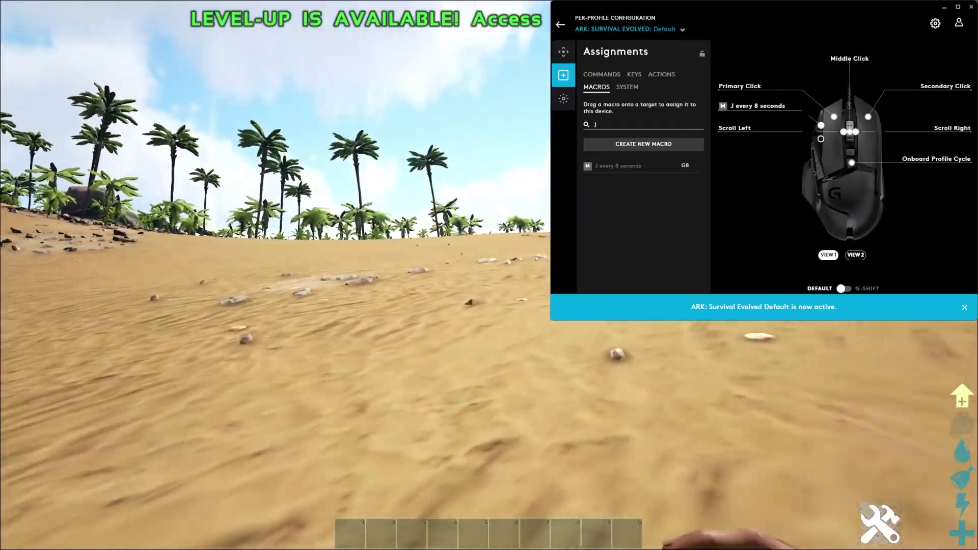
key(w)
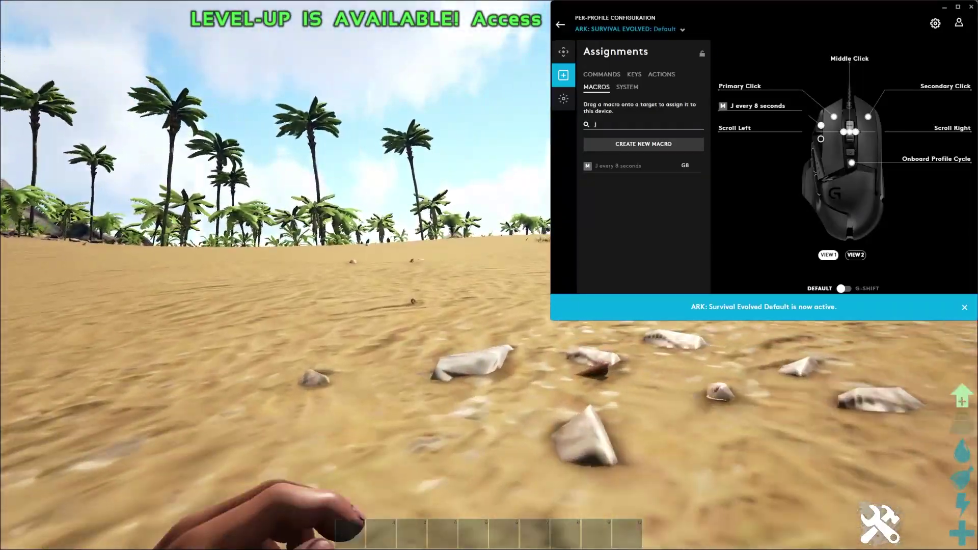
key(w)
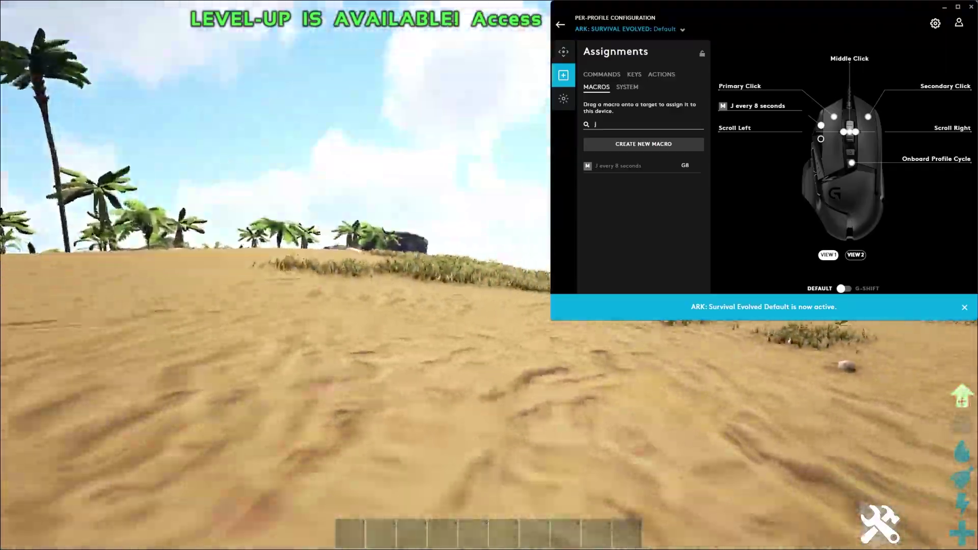
key(w)
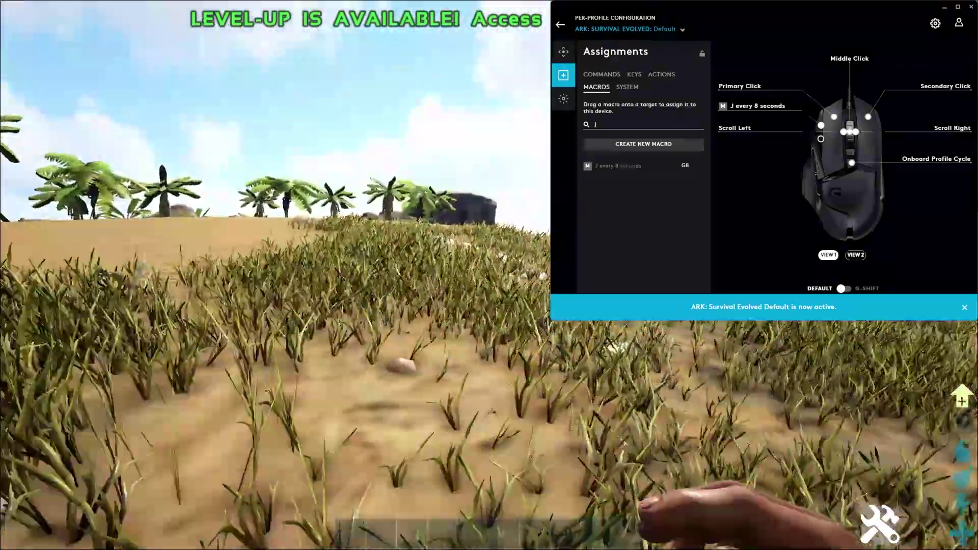
key(w)
key(apostrophe)
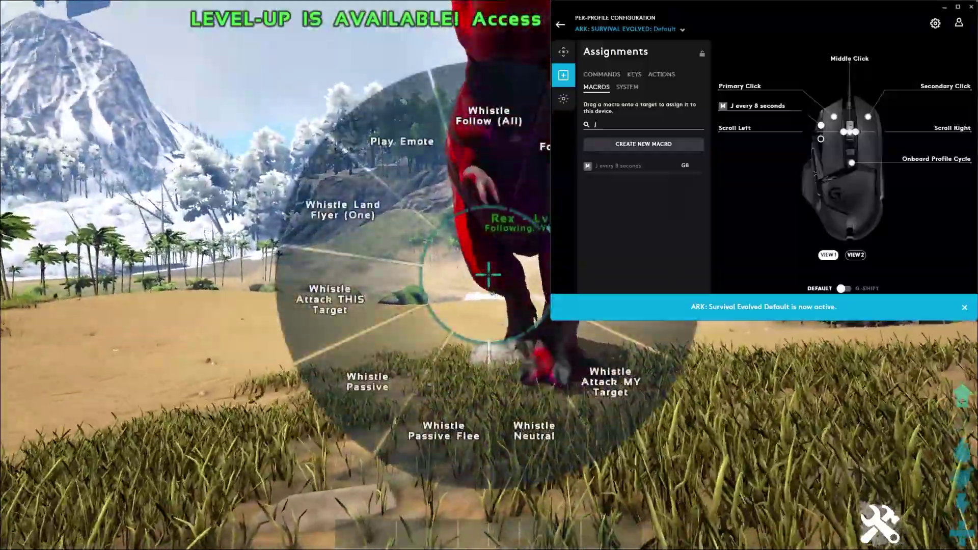
key(w)
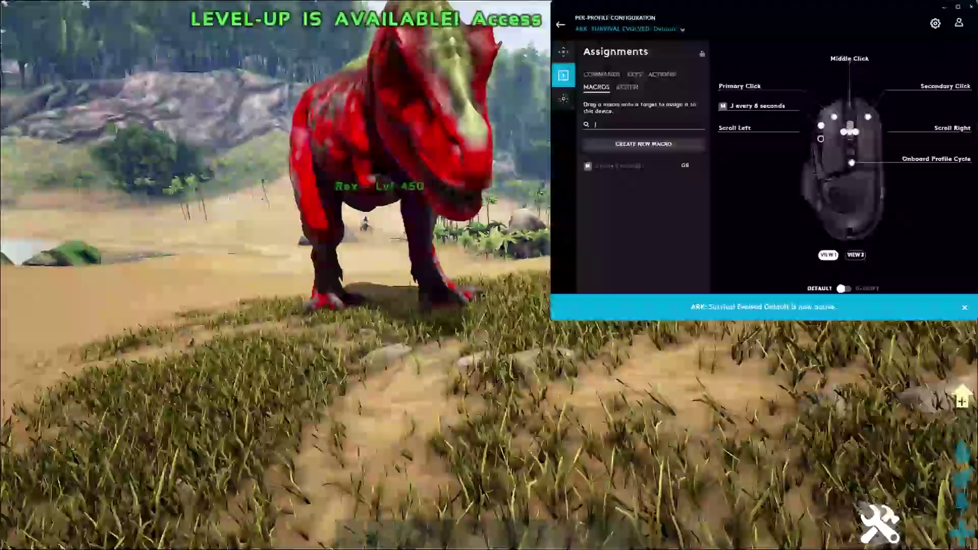
key(s)
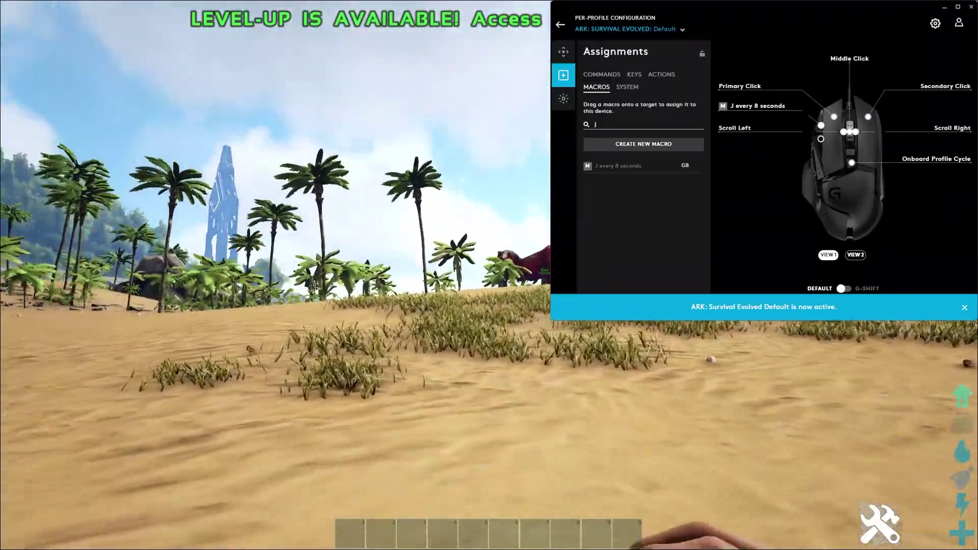
key(apostrophe)
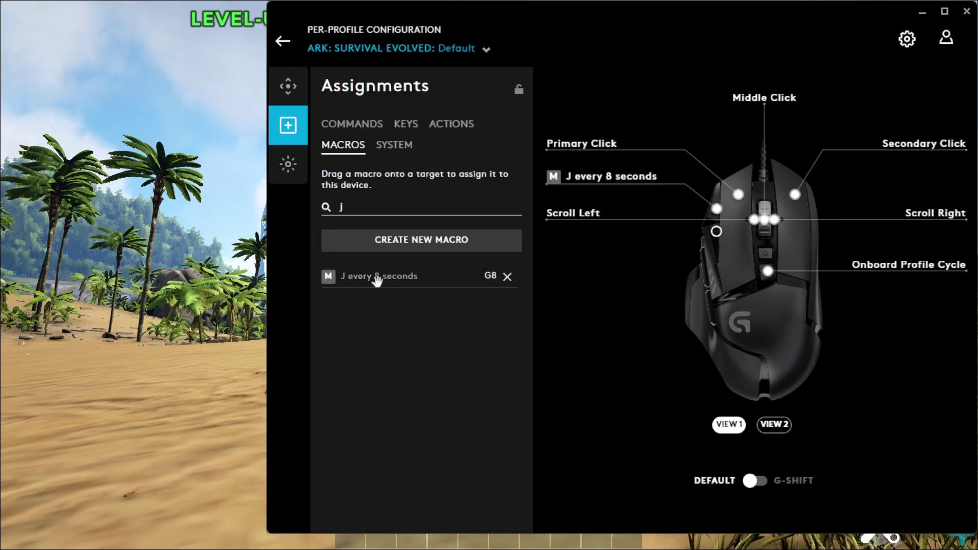
- Switch to Logitech G HUB and examine the type, keystrokes and delays of the J every 8 seconds macro
click(368, 277)
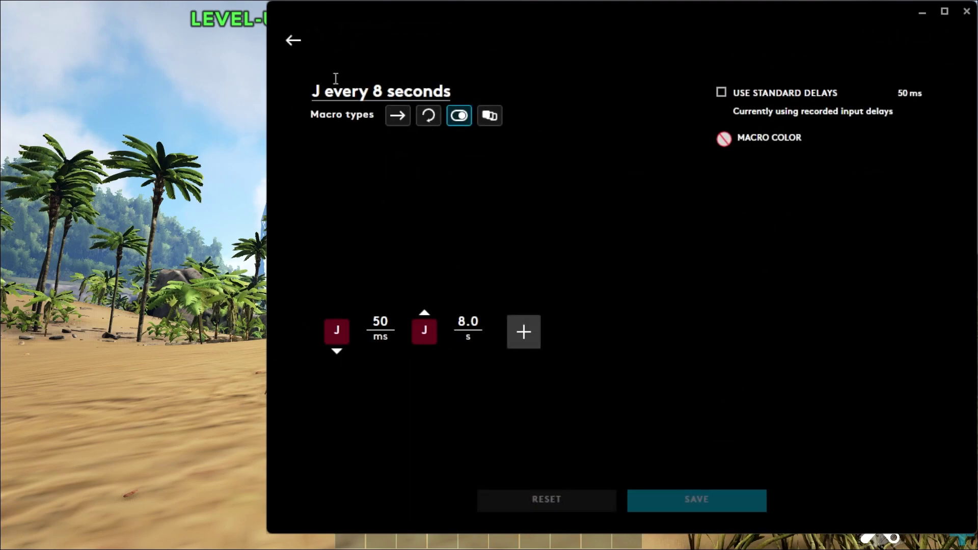
click(293, 41)
click(364, 278)
click(293, 45)
- Create a new macro named U every 4 seconds
click(422, 249)
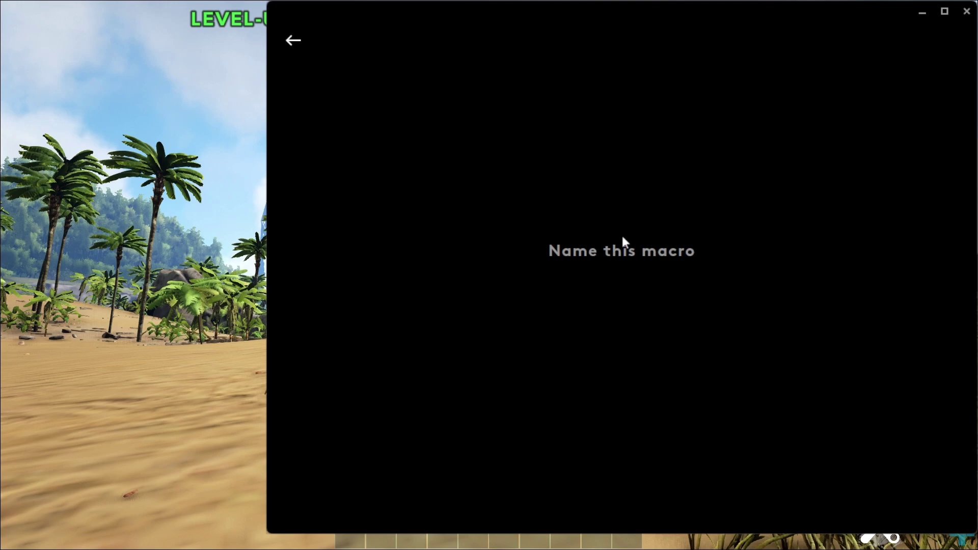
text(U)
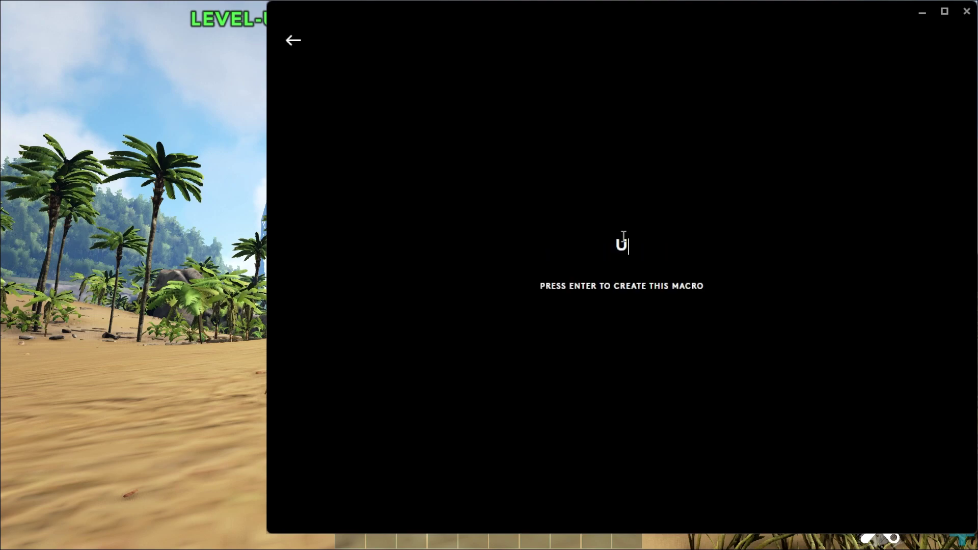
text( every 4 seconds)
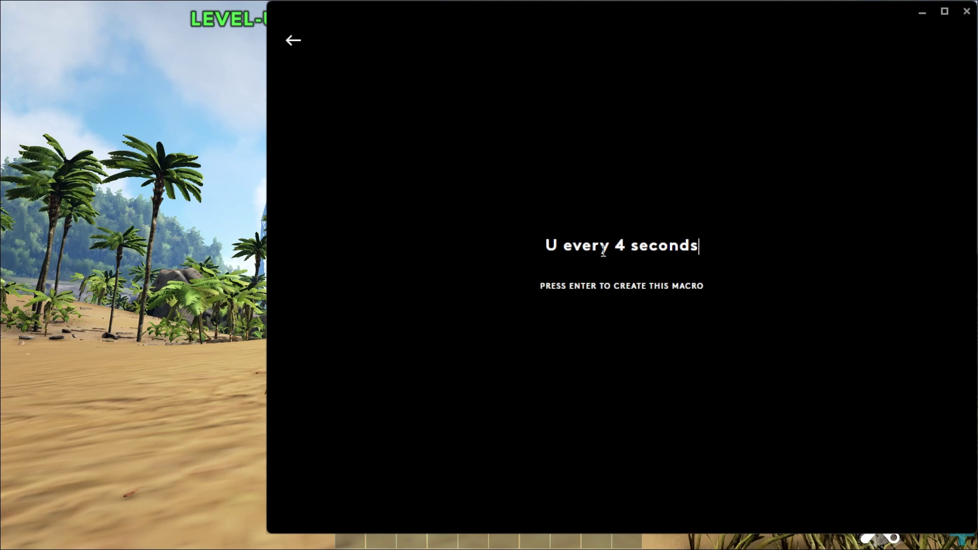
key(Return)
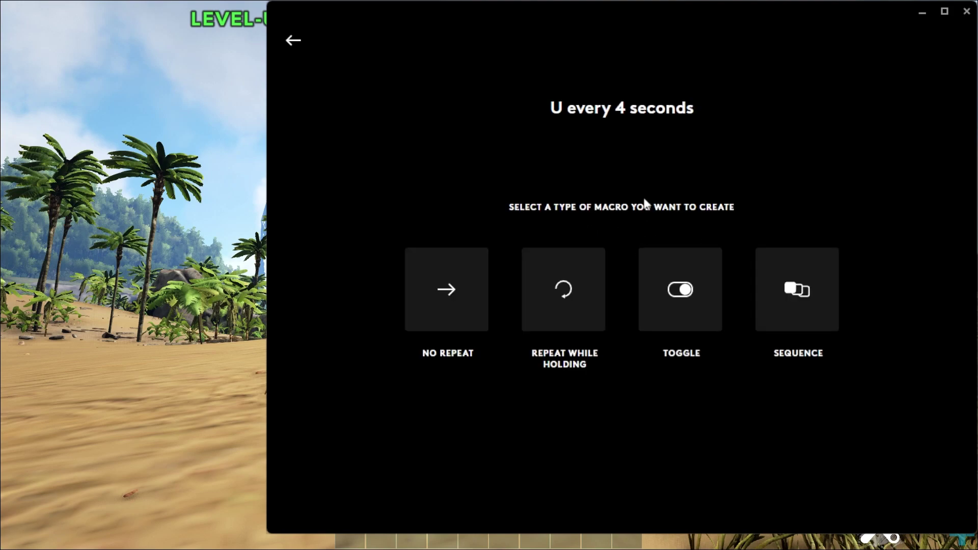
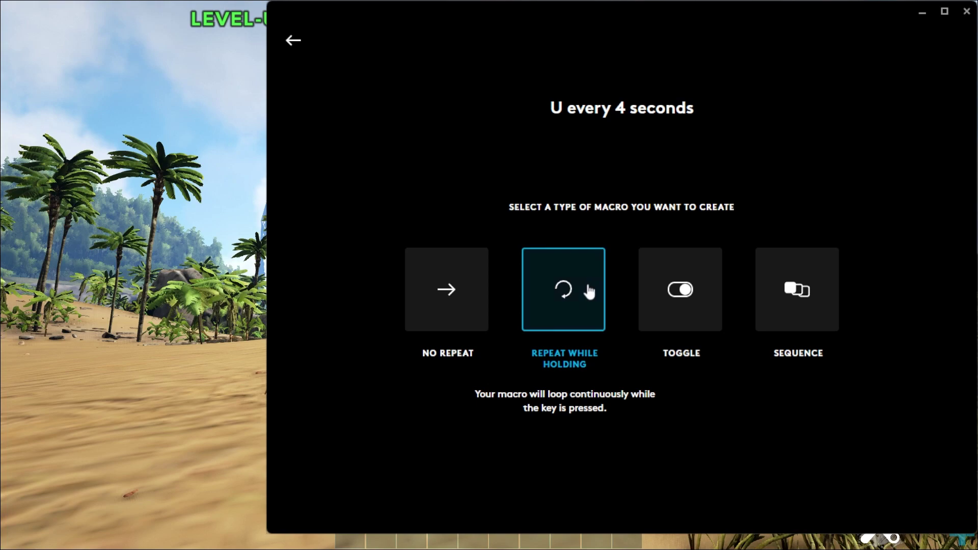
- Make the U every 4 seconds macro repeat while holding, and record a single U keystroke in it
click(579, 303)
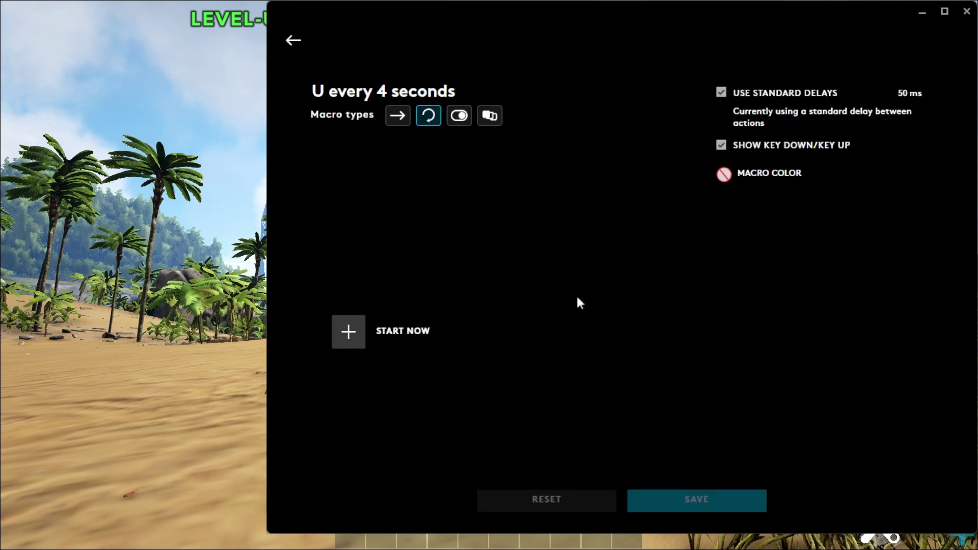
click(348, 343)
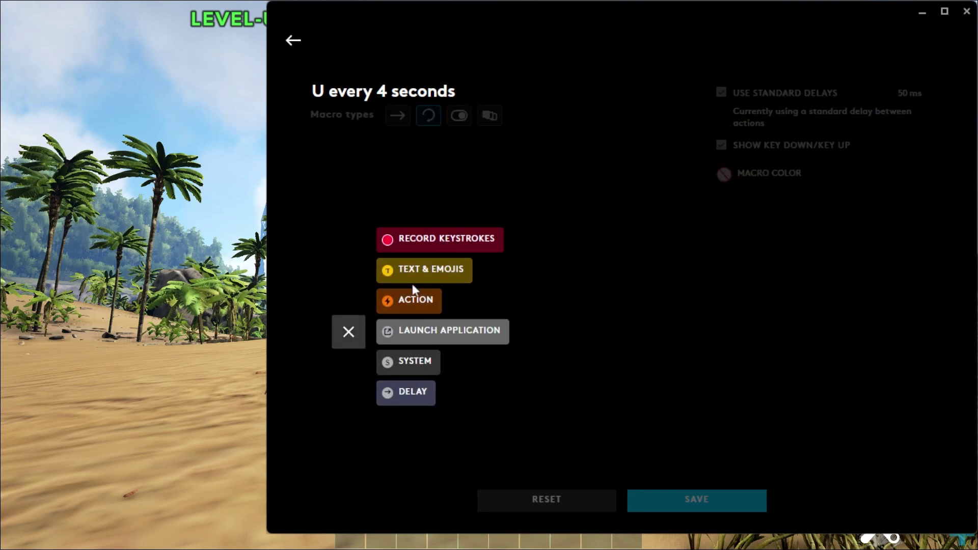
click(432, 238)
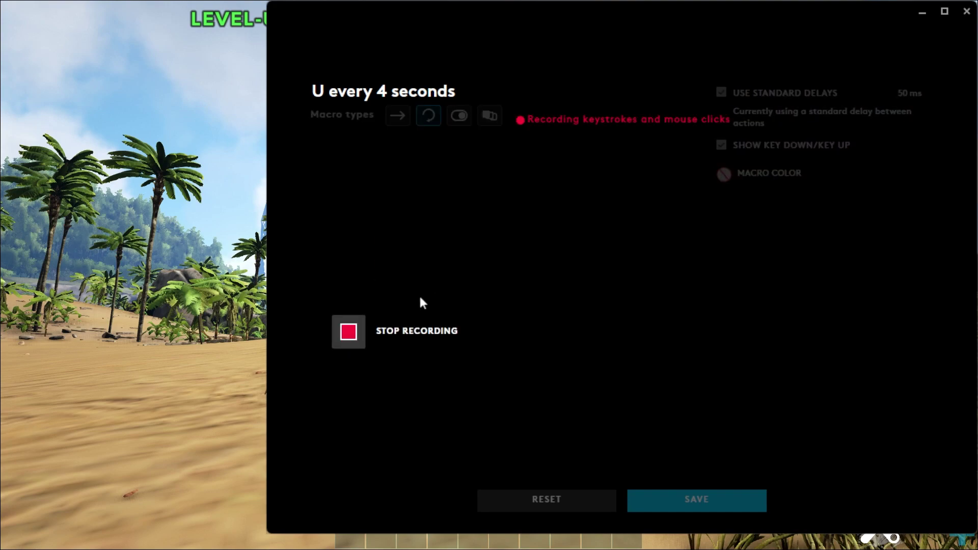
key(u)
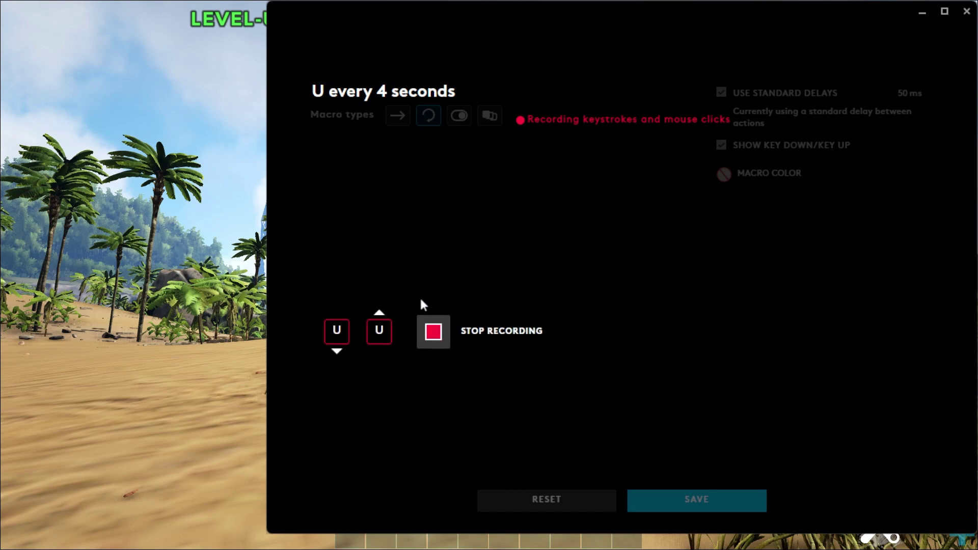
click(433, 333)
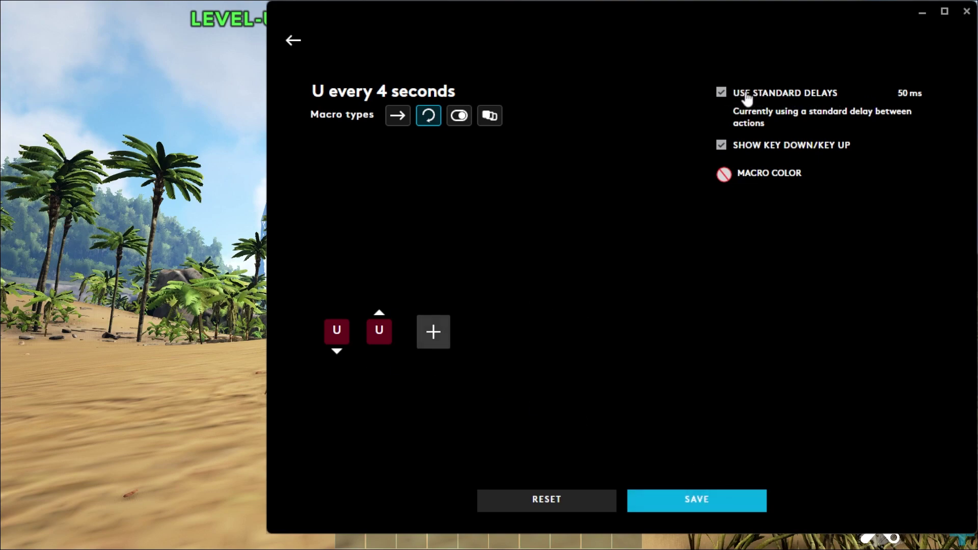
- Turn off standard delays for the macro and set the delay between U down and U up to 50 ms
click(788, 96)
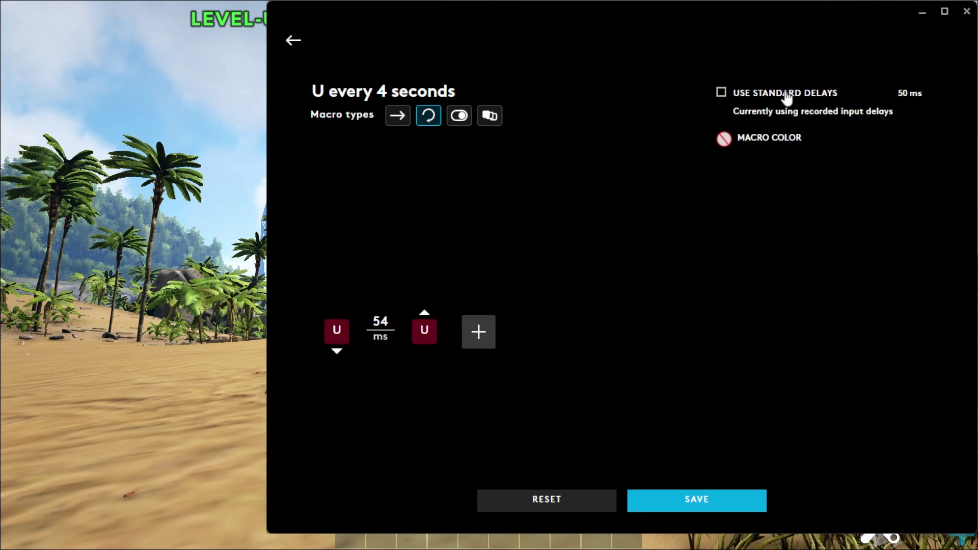
click(387, 319)
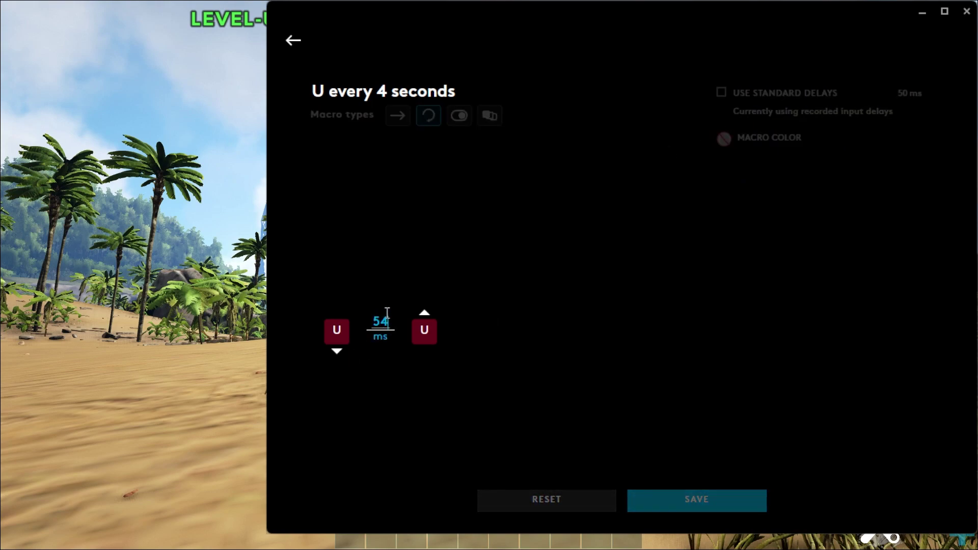
key(BackSpace)
text(0)
key(Return)
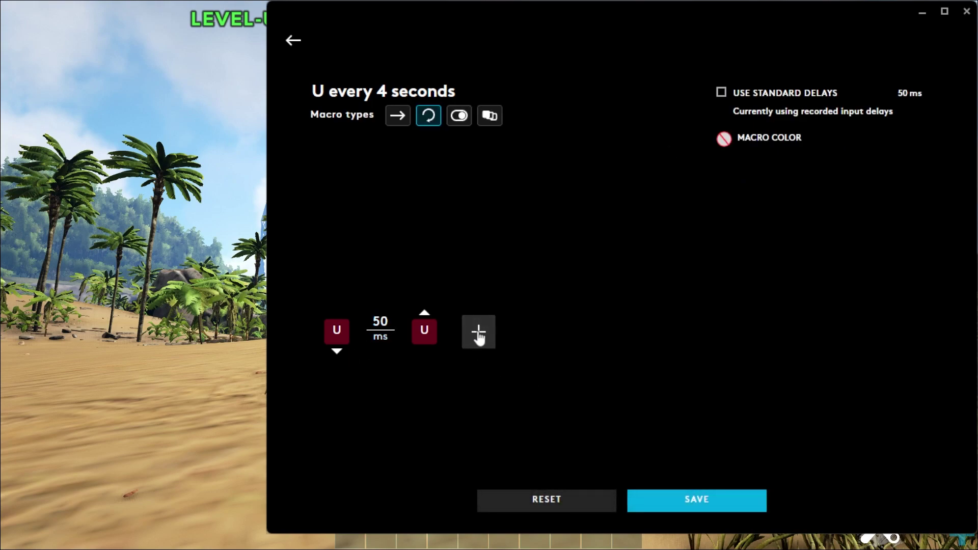
- Add a delay after the U key release and set it to 4000 ms
click(483, 342)
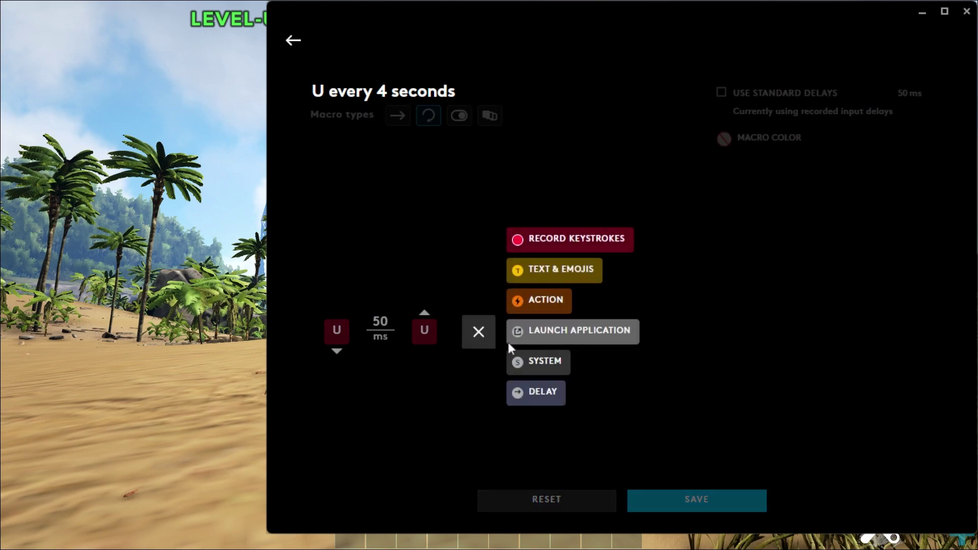
click(553, 395)
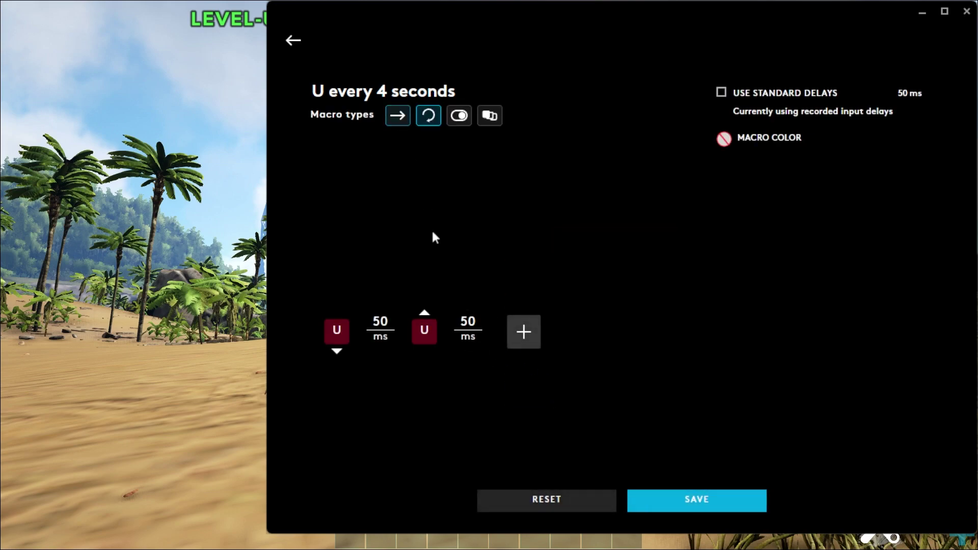
click(475, 317)
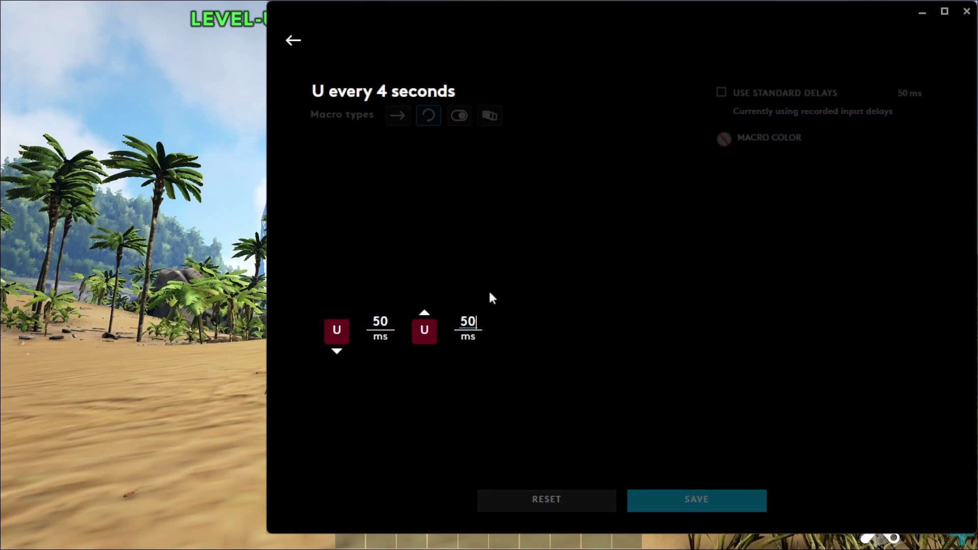
key(BackSpace)
key(BackSpace)
text(04000)
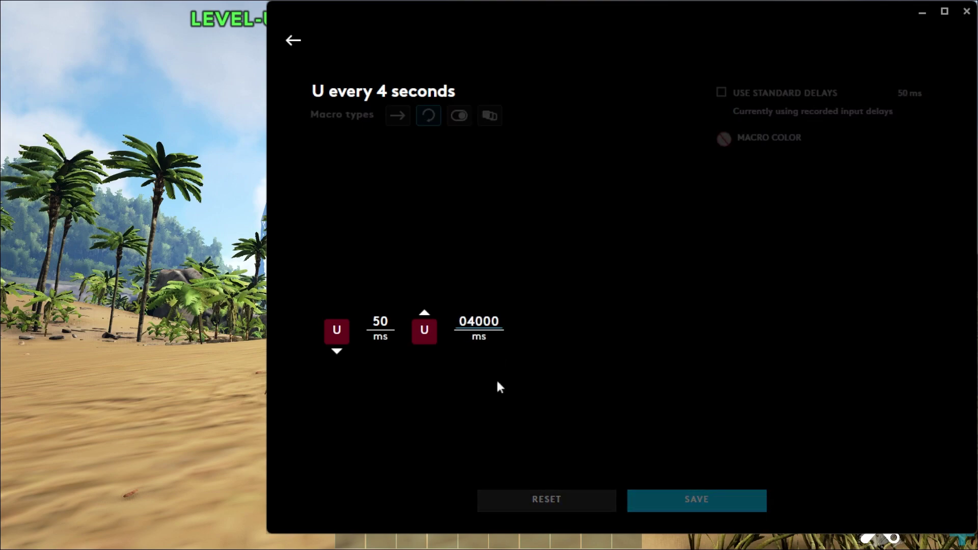
click(497, 382)
click(715, 508)
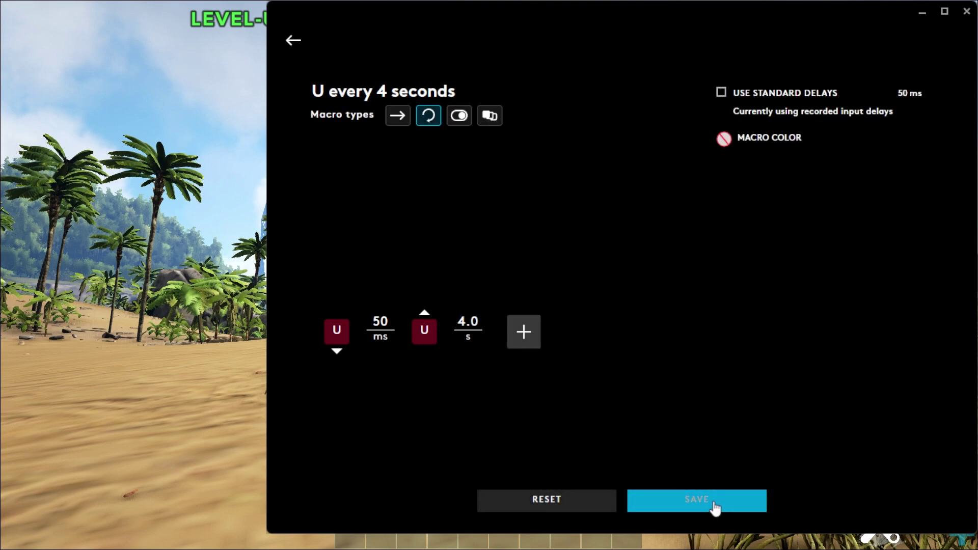
- Set the delay between U down and U up to 60 ms
click(382, 322)
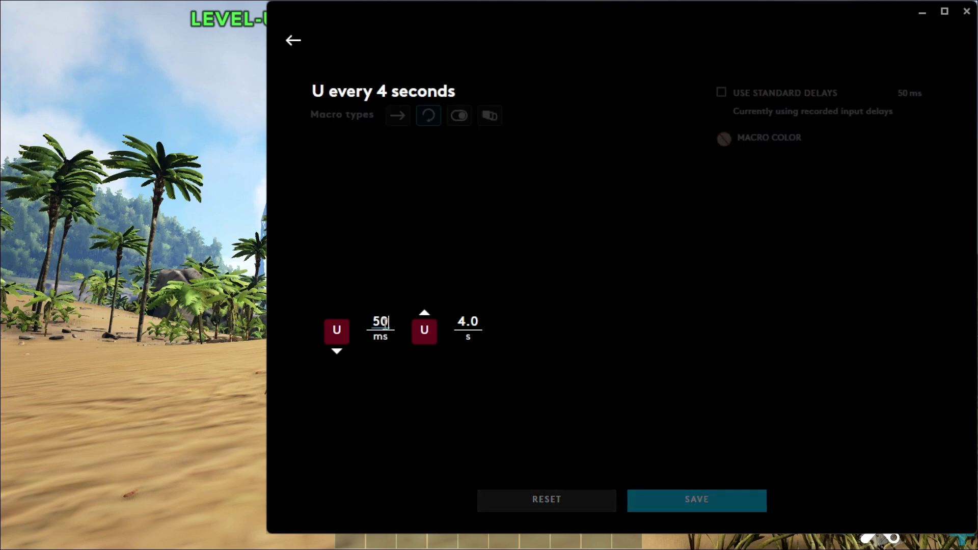
text(60)
click(353, 406)
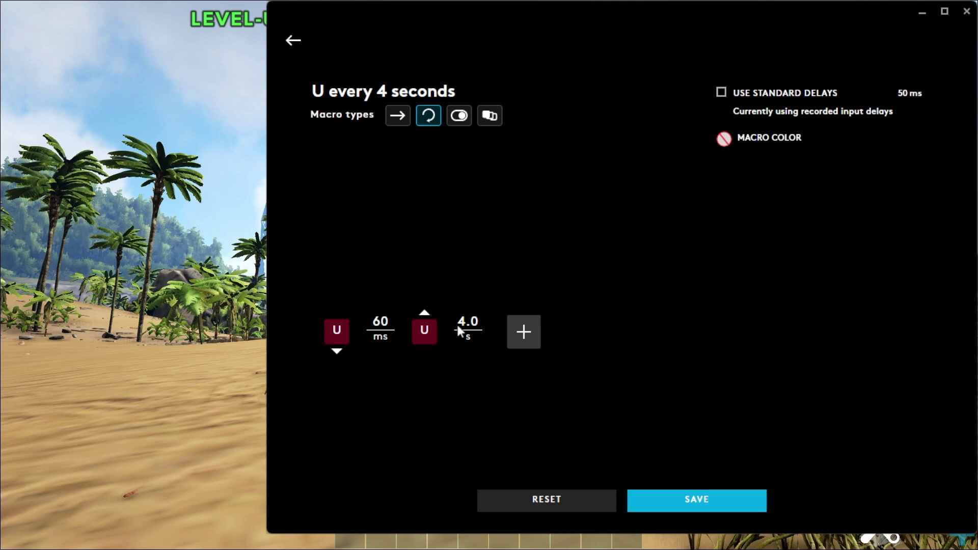
- Save the U every 4 seconds macro and assign it to the G7 mouse button
click(728, 502)
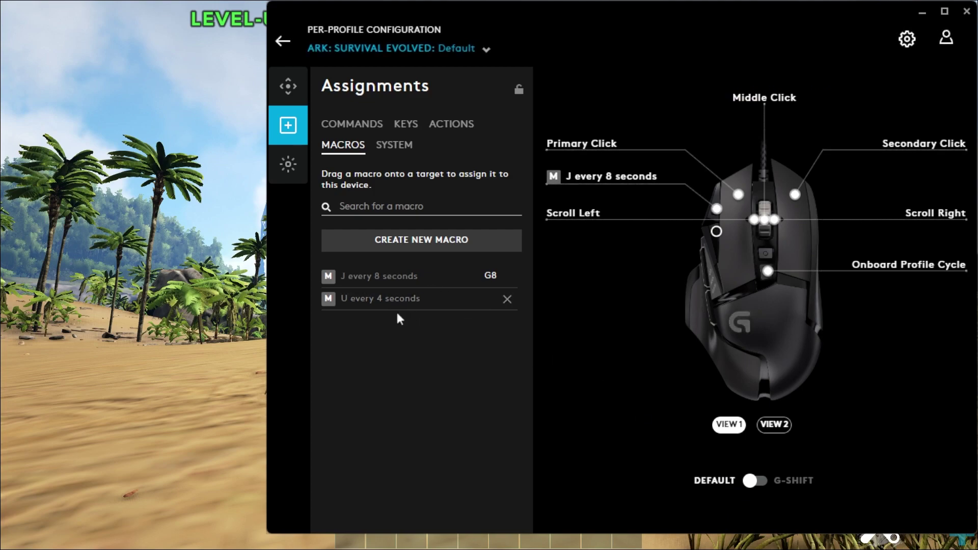
drag(389, 301, 718, 237)
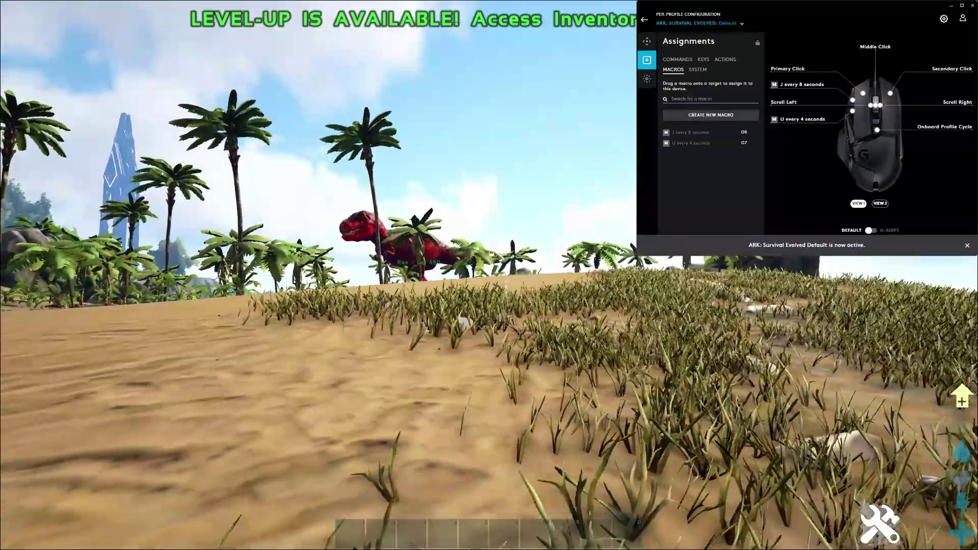
- Switch to ARK, approach the red Rex across the sandy beach, and whistle it to follow
key(w)
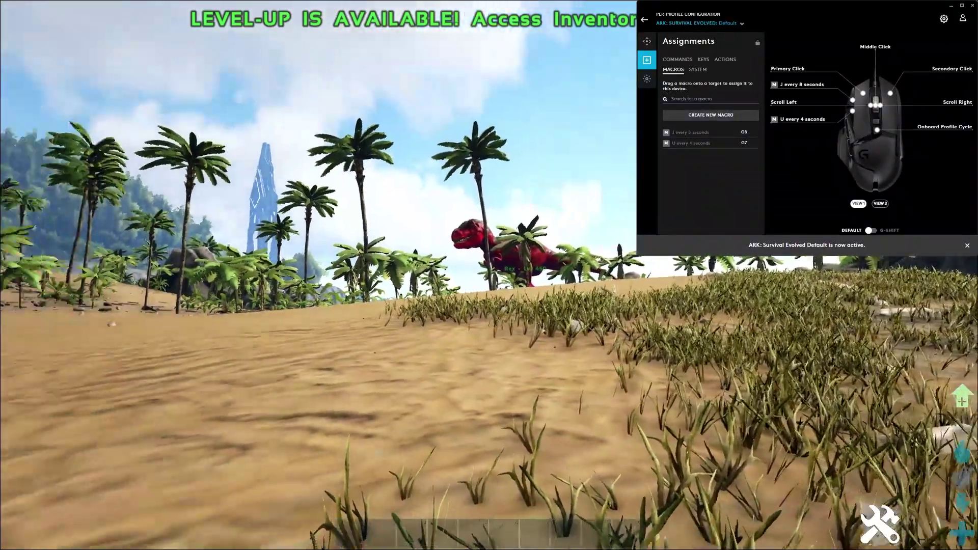
key(w)
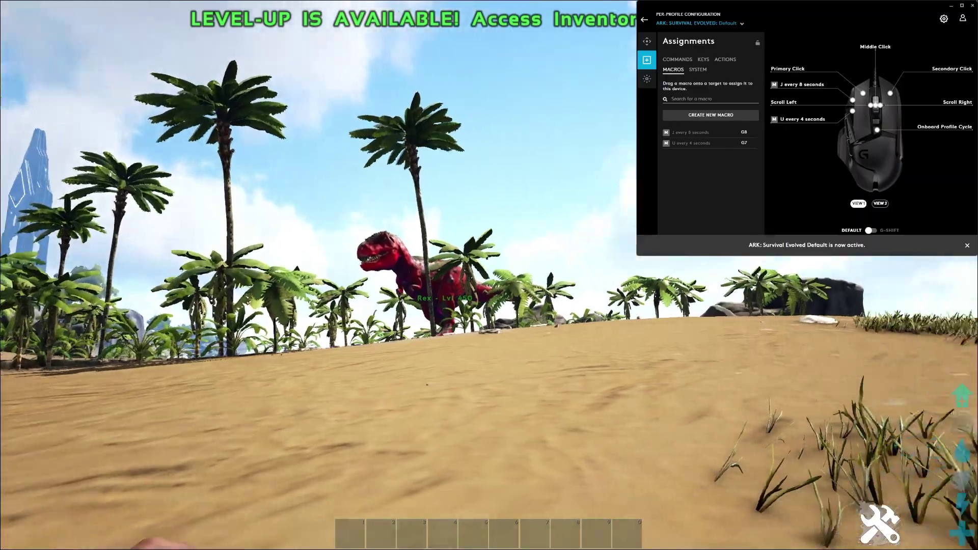
key(w)
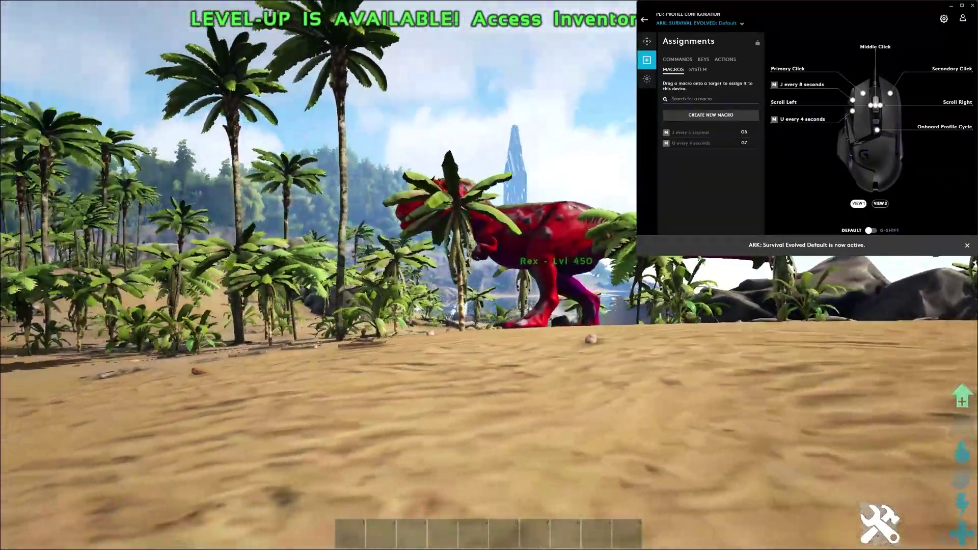
key(s)
key(d)
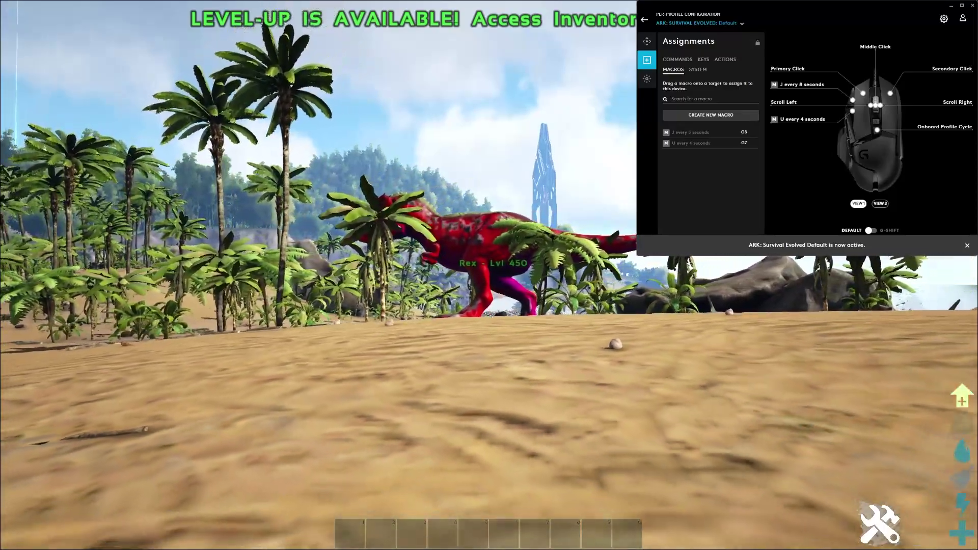
key(w)
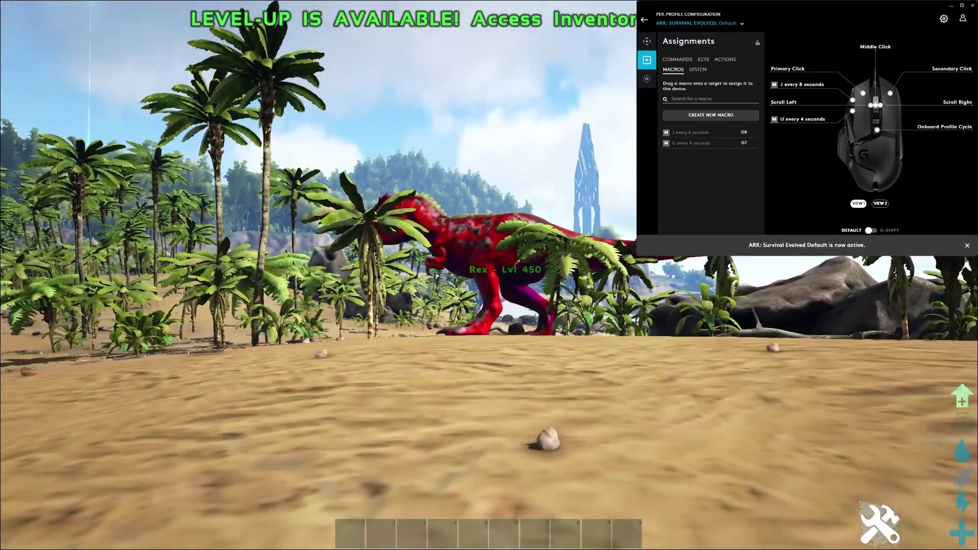
key(d)
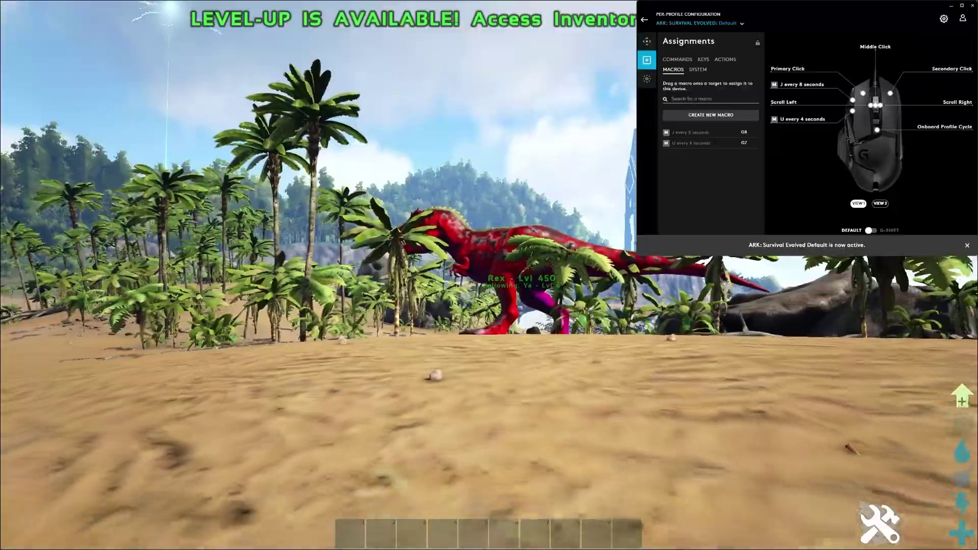
- Run along the grassy beach toward the snowy mountain, leading the following Rex, and look back at it
key(w)
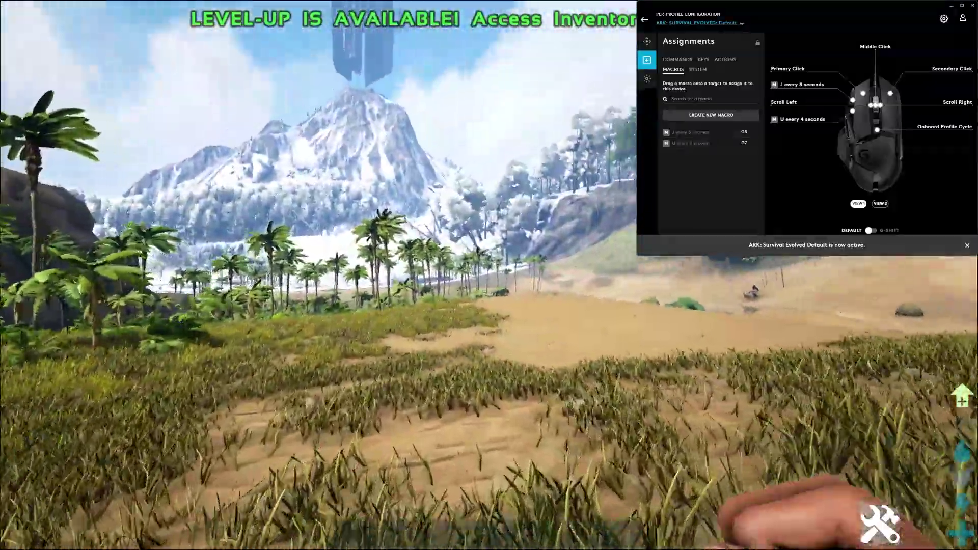
key(w)
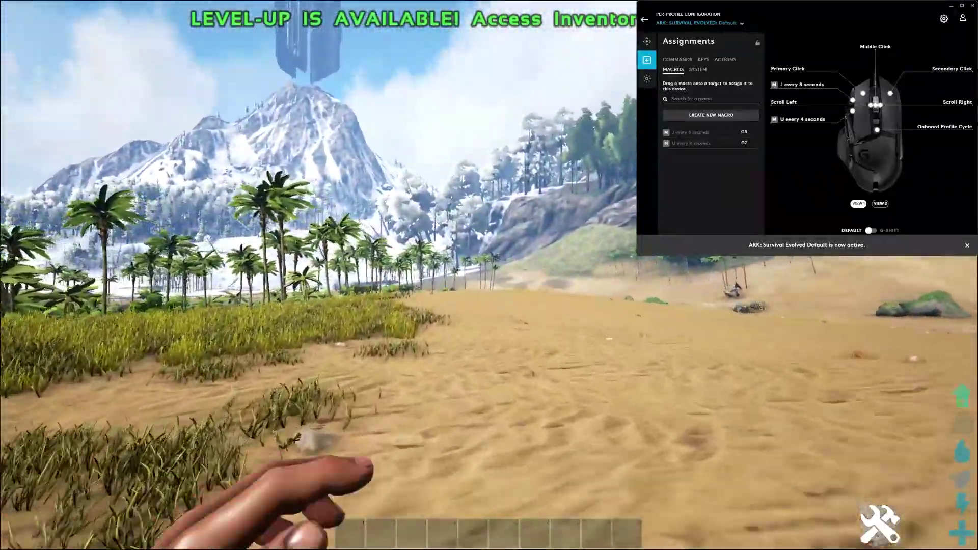
key(w)
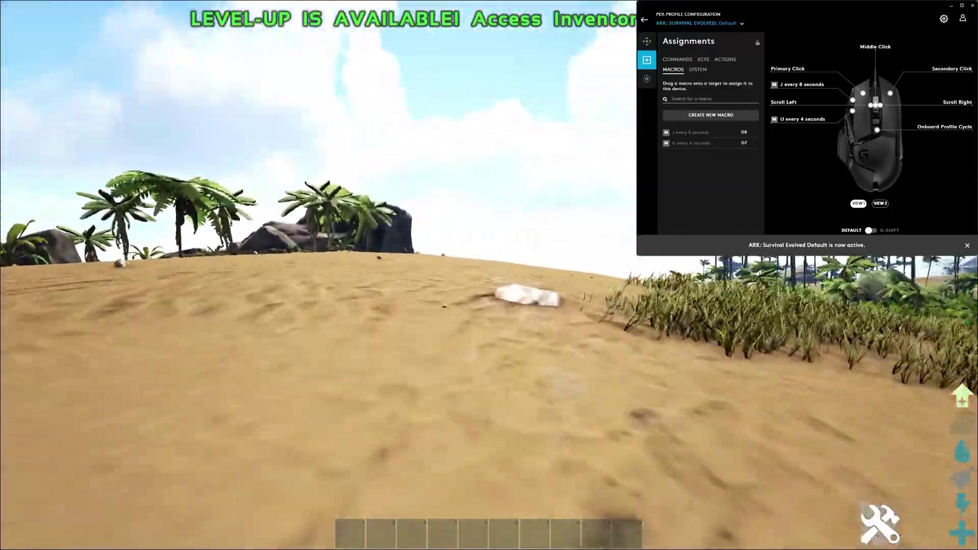
key(w)
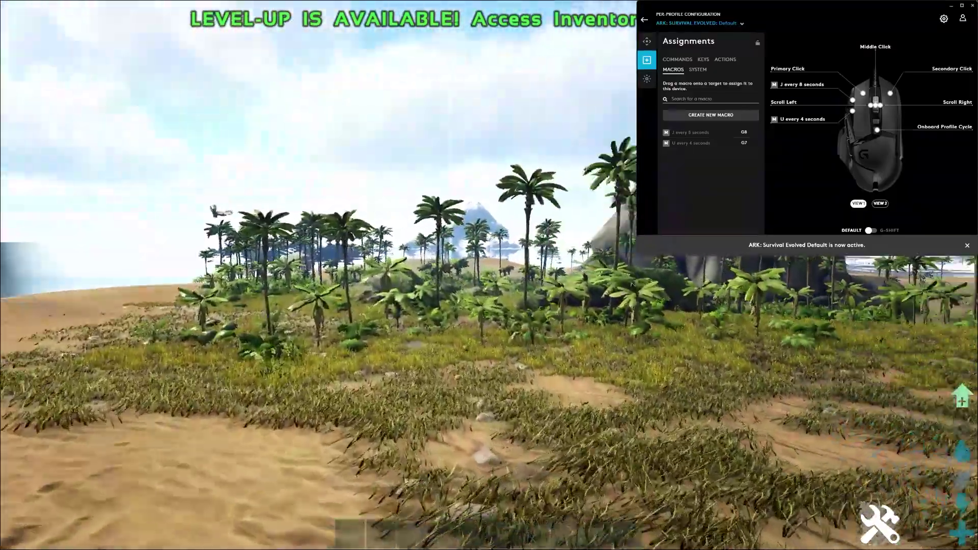
key(w)
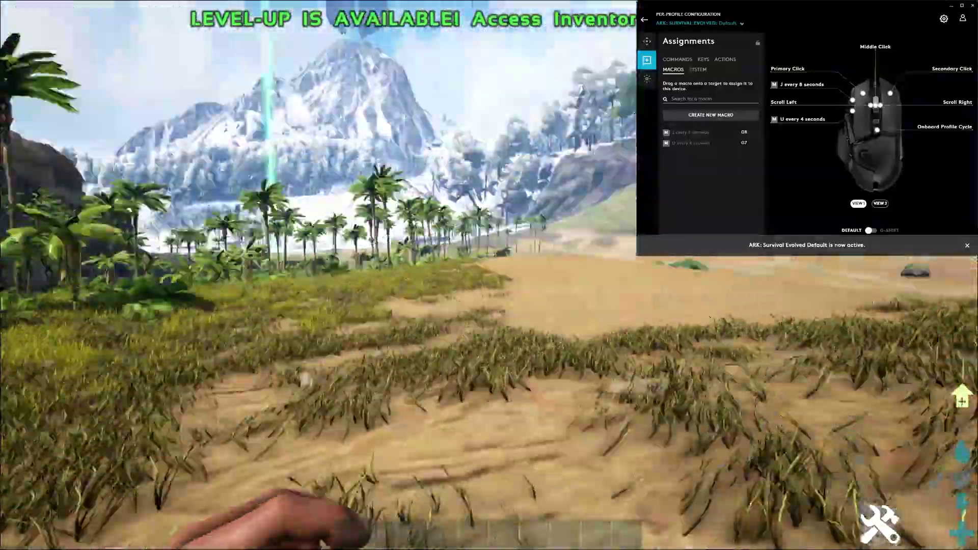
key(s)
key(w)
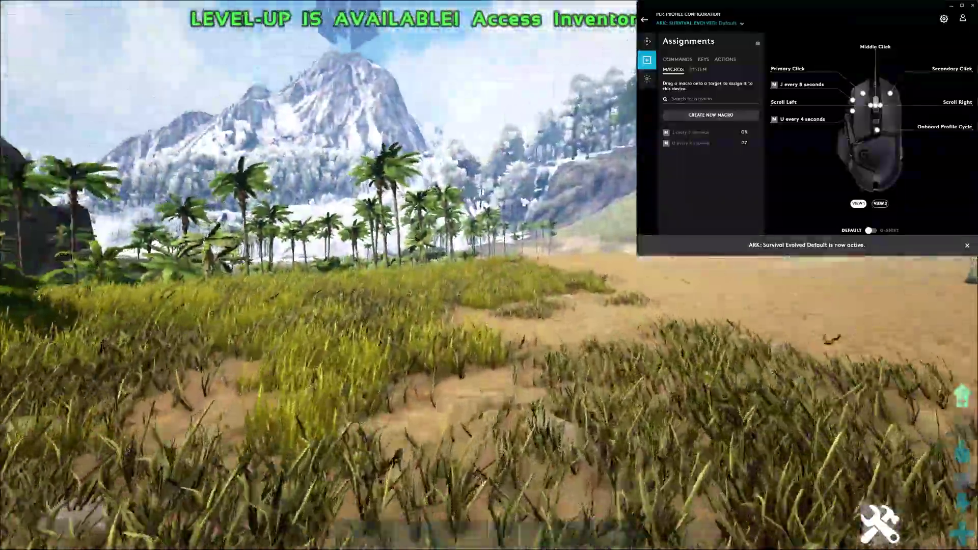
key(w)
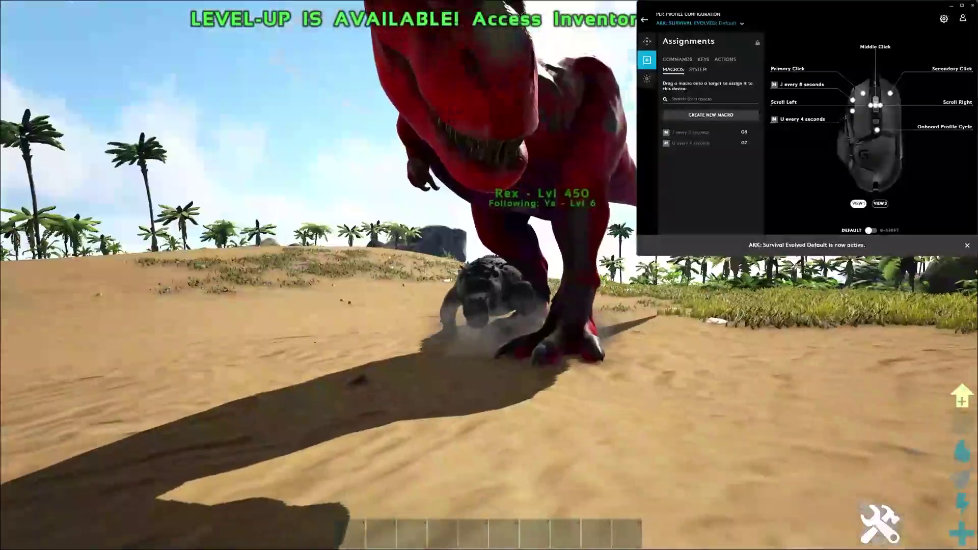
key(s)
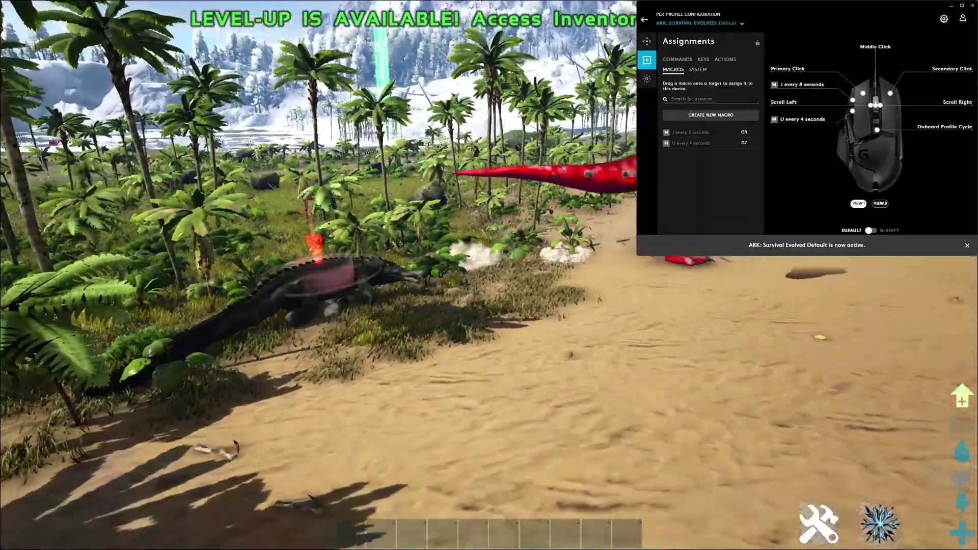
- Run across the grass toward the Rex among the palm trees
key(w)
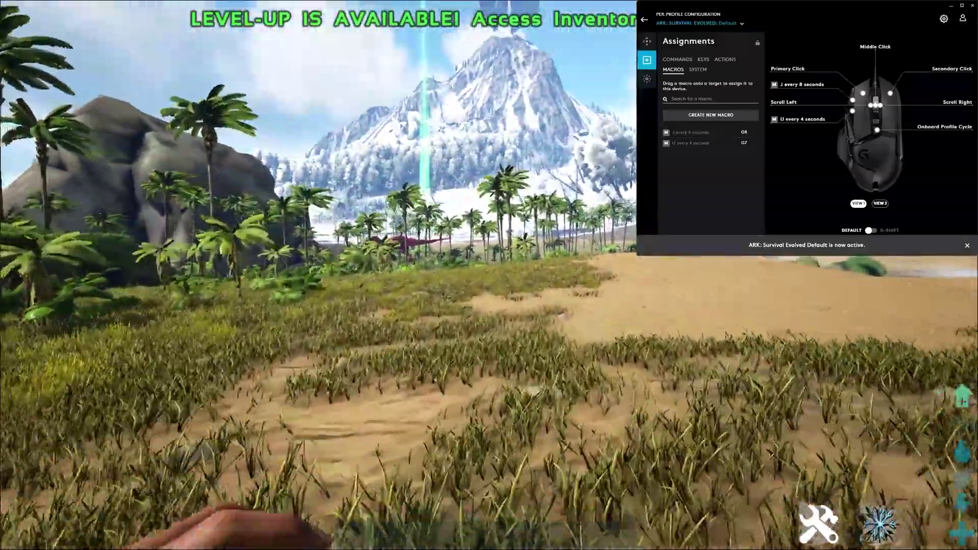
key(w)
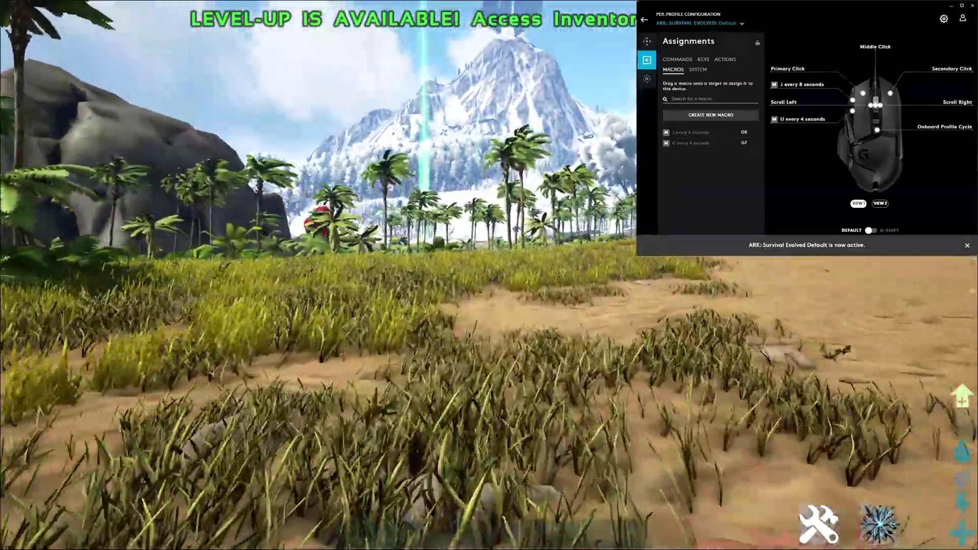
key(w)
key(w)
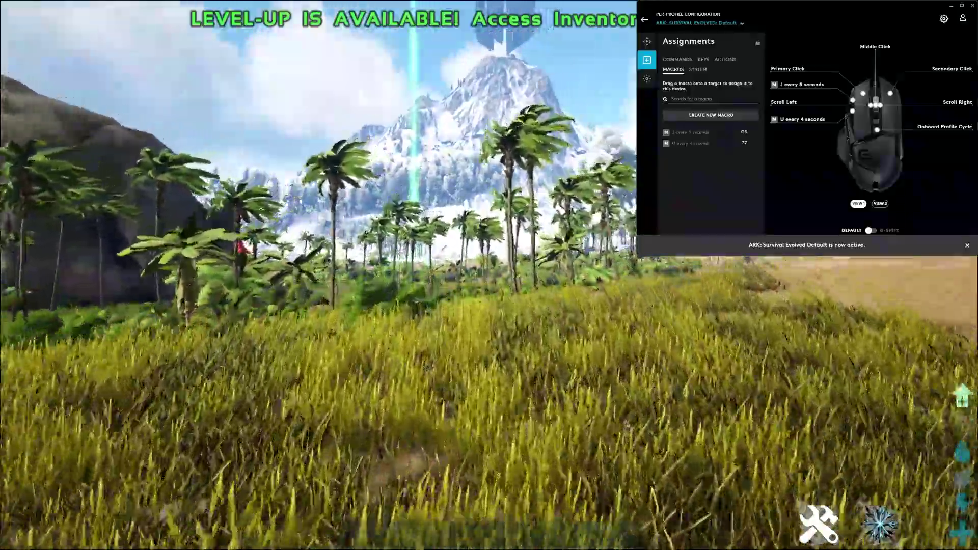